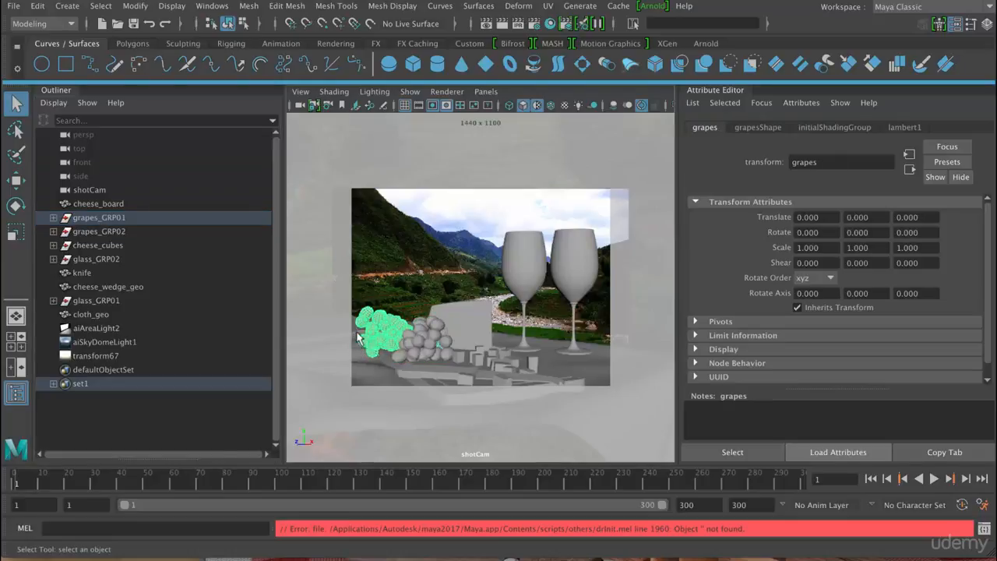
- Add the second grape bunch to the selection and open Assign New Material from the Rendering menu set
click(425, 330)
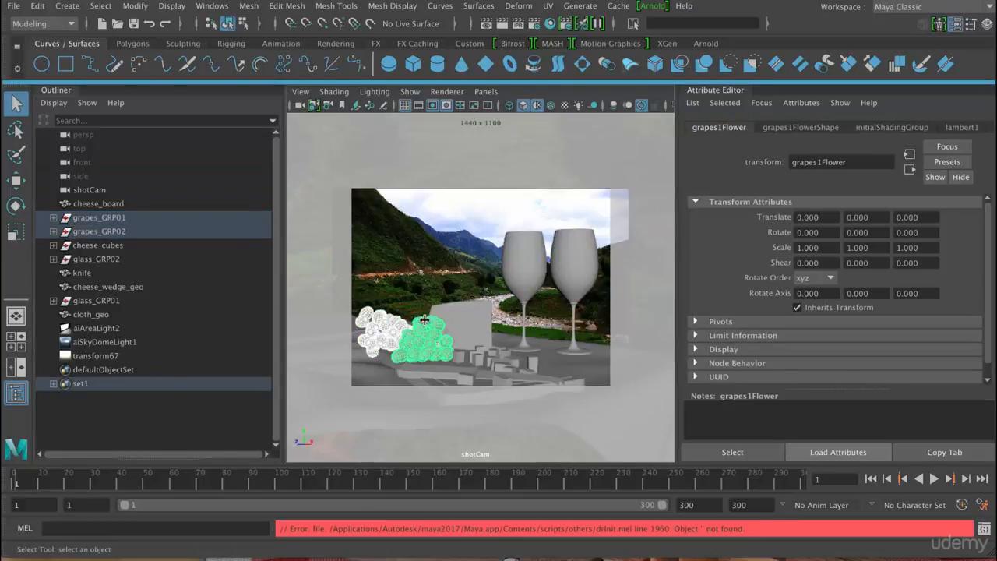
click(36, 28)
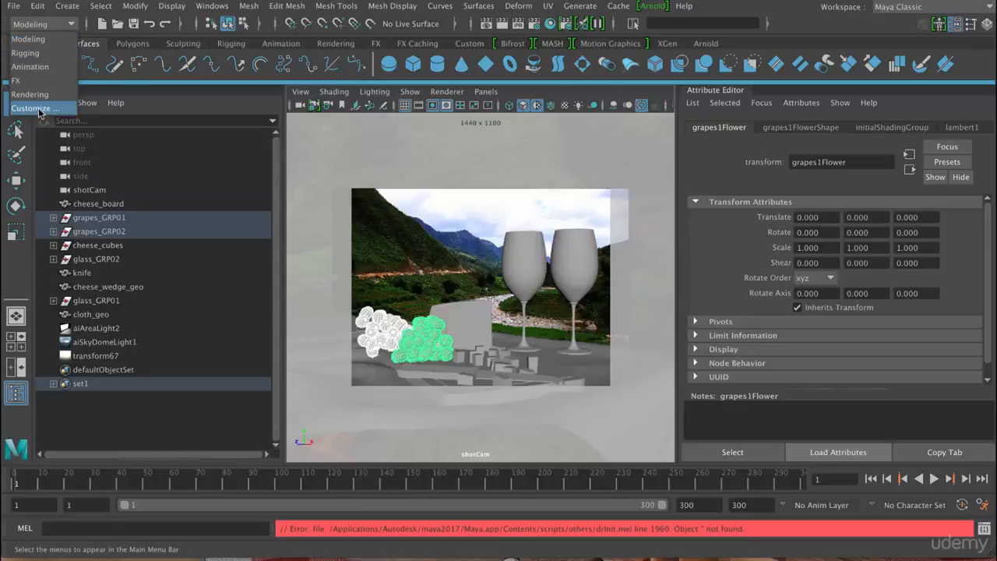
click(32, 98)
click(265, 7)
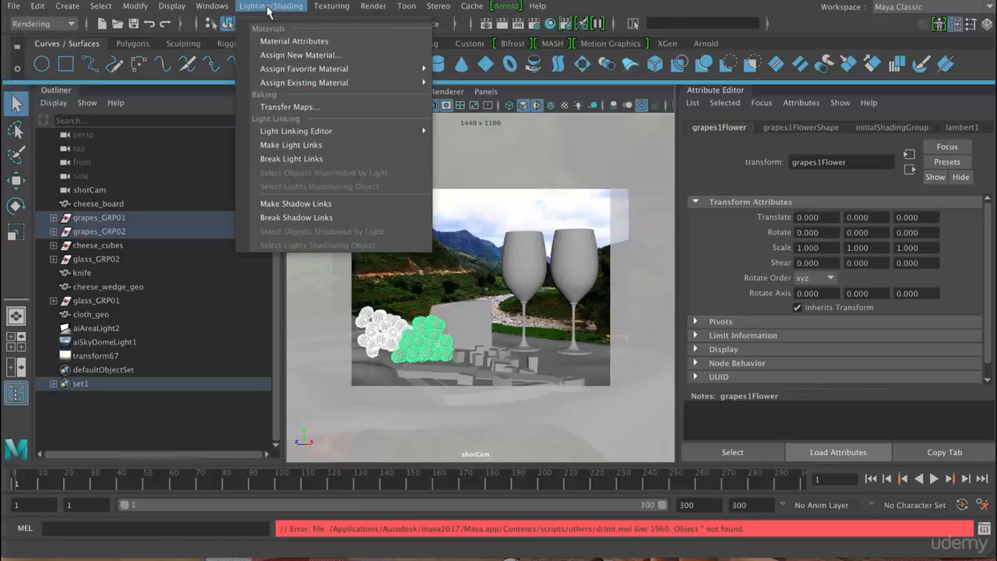
click(301, 55)
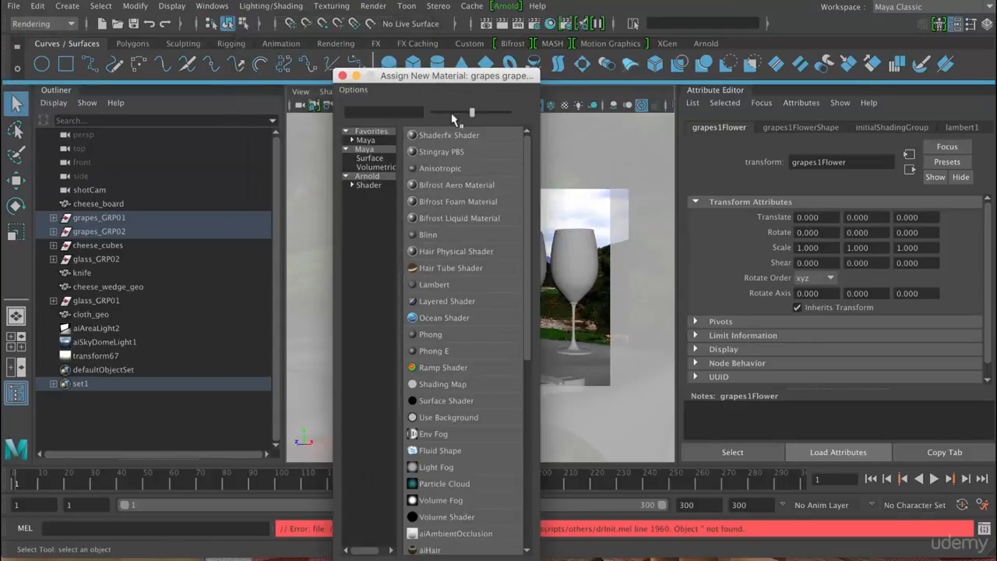
- Add the Arnold shaders aiSkin, aiStandard, aiUtility and aiShadowCatcher to the material favorites
click(371, 184)
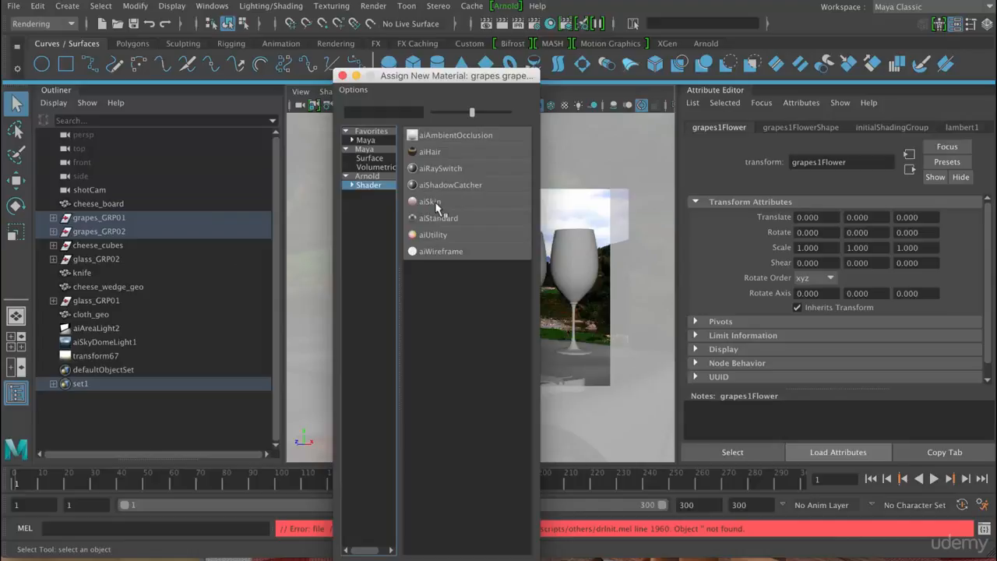
click(476, 212)
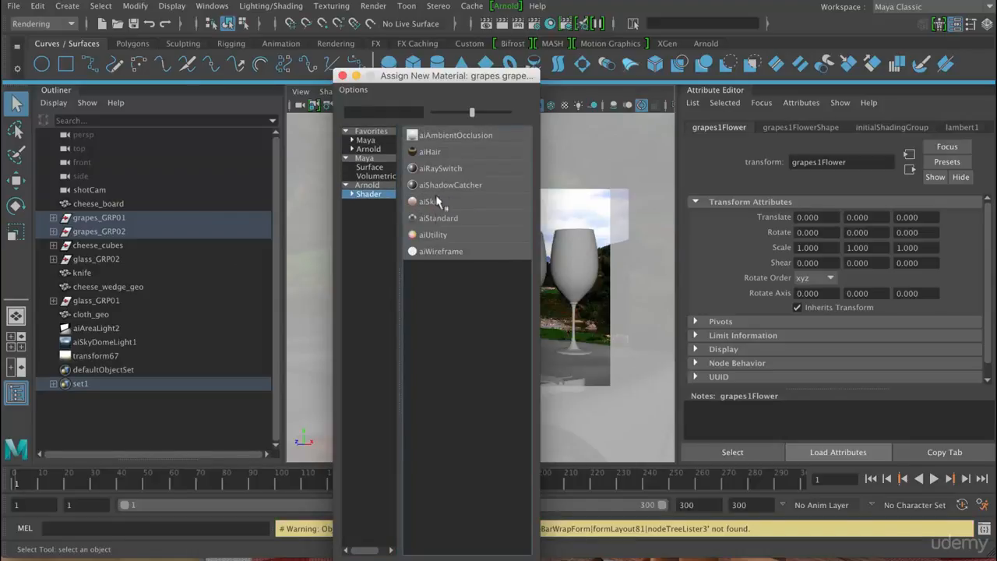
click(458, 226)
mouse_move(436, 239)
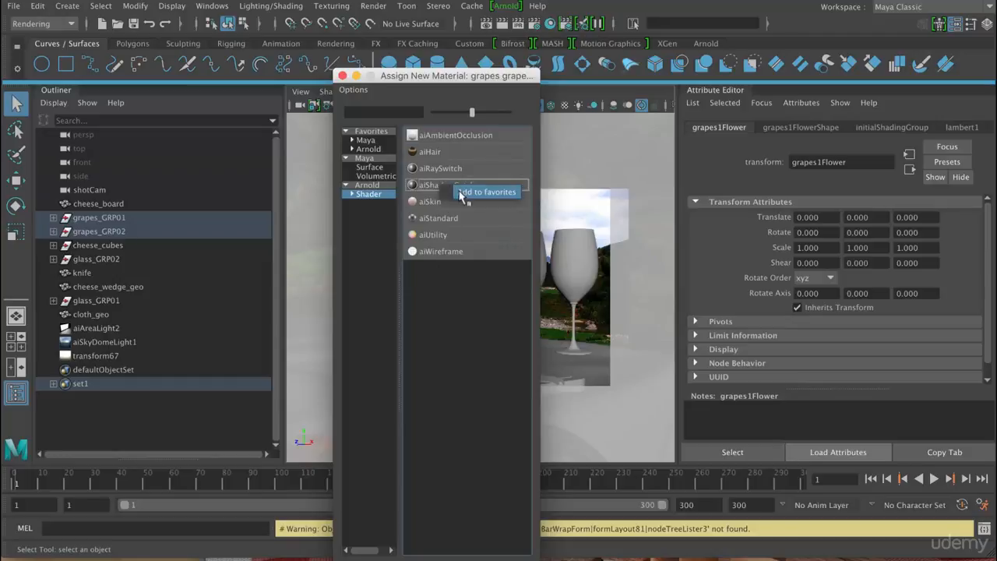
click(460, 194)
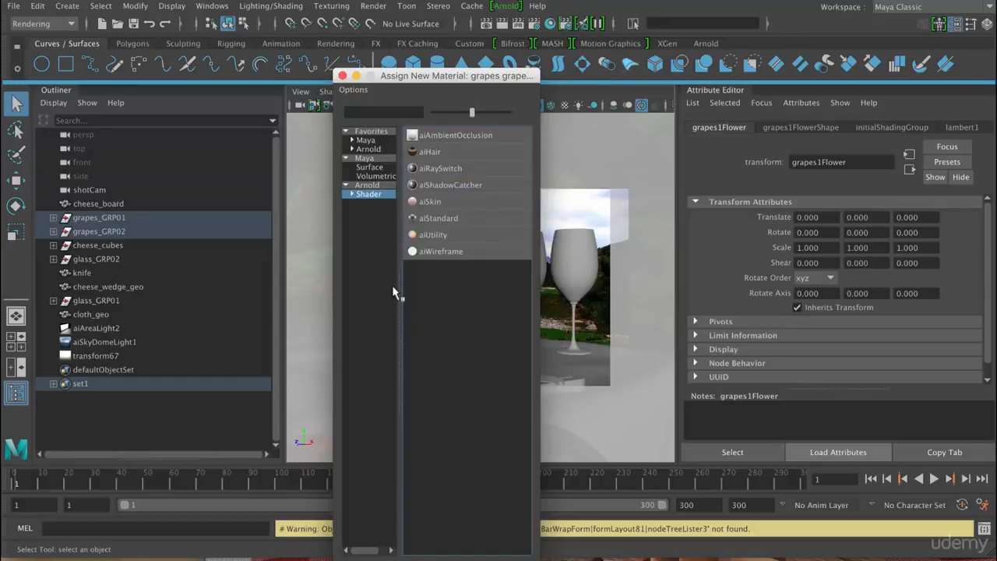
click(369, 149)
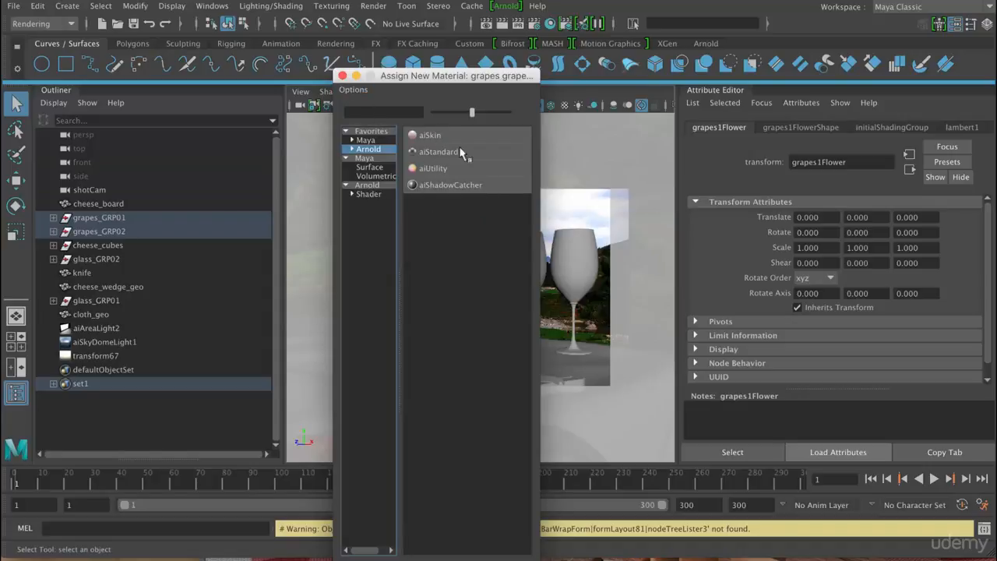
- Assign a new aiSkin material to both grape bunches and name it grapes_shader
click(372, 194)
click(427, 202)
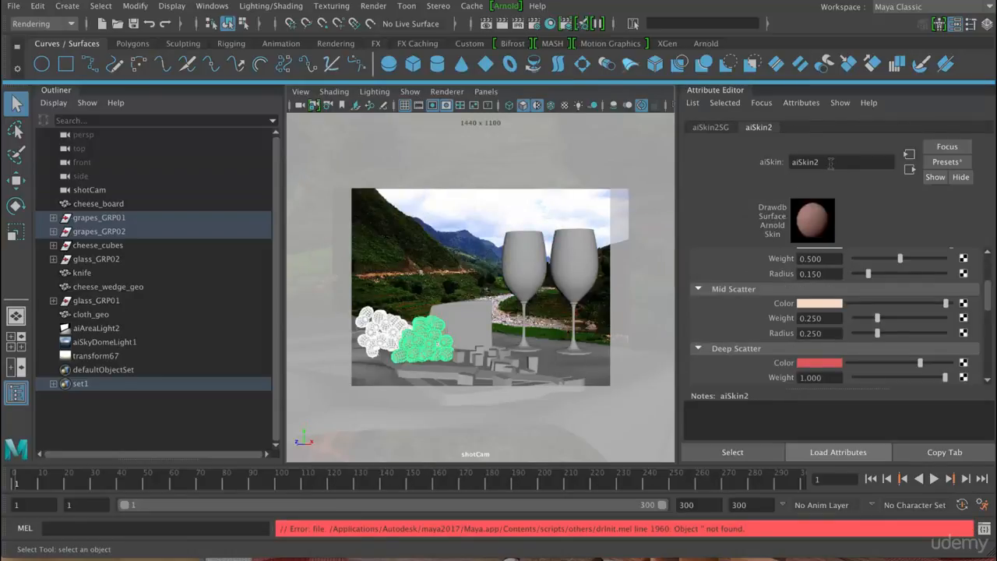
double_click(831, 162)
text(grapes_shader)
key(Return)
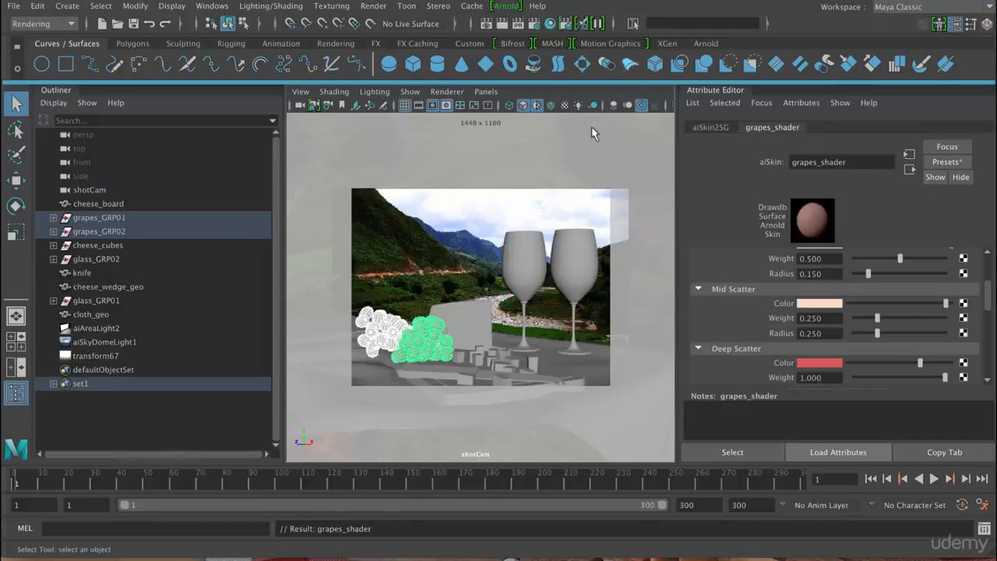
- Start a live render of the scene in Arnold RenderView and limit it to a crop region around the grapes
click(504, 7)
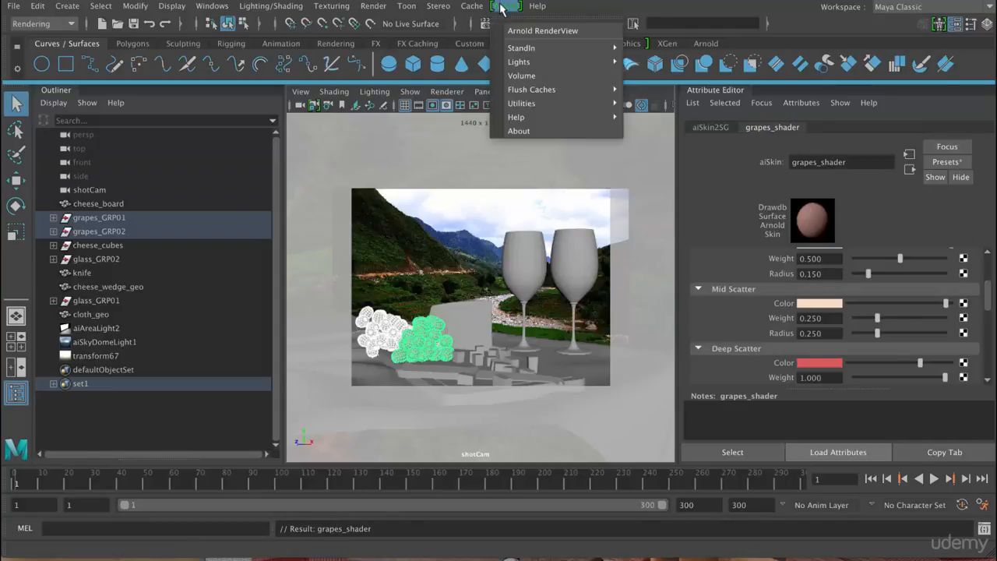
click(530, 30)
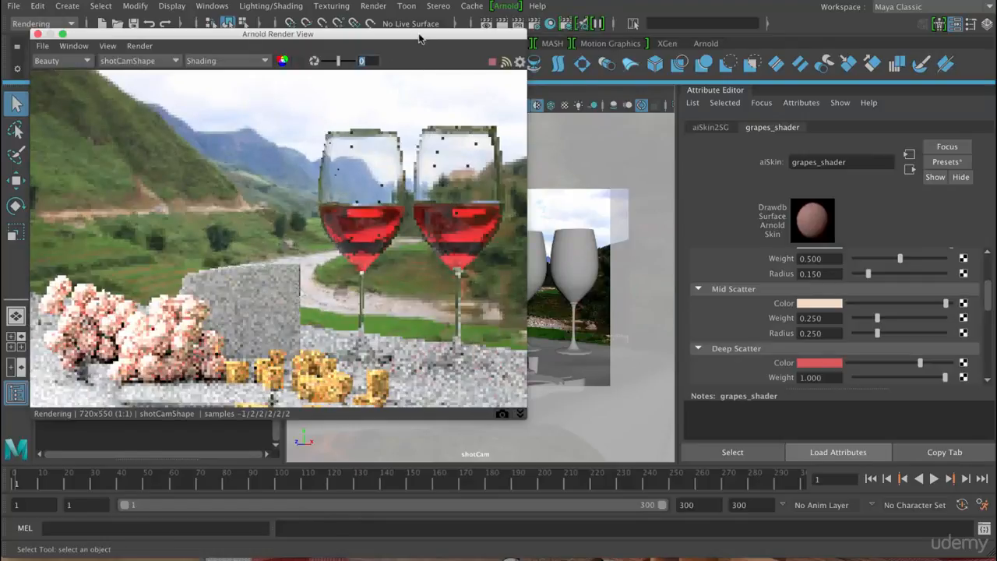
drag(390, 34, 491, 61)
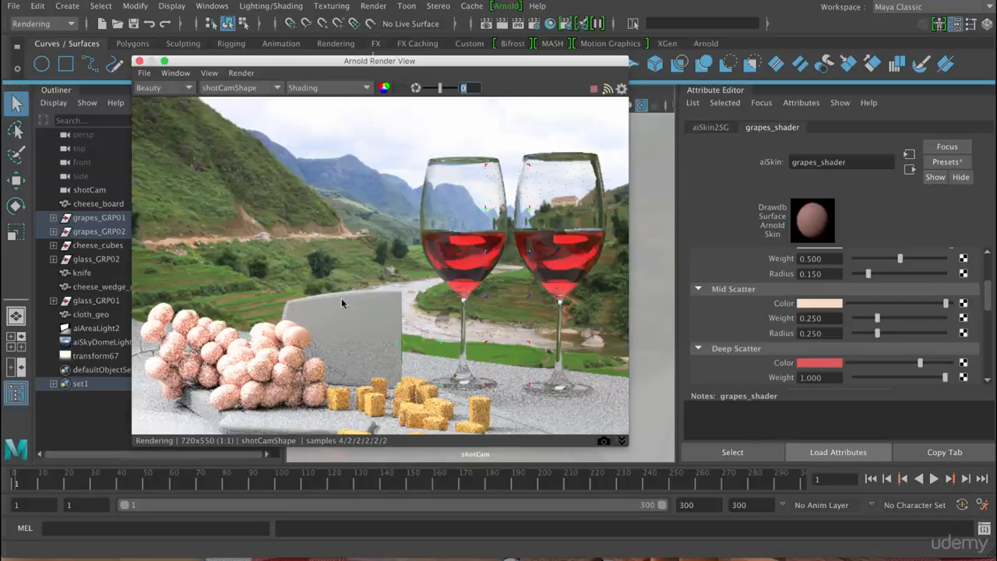
click(400, 89)
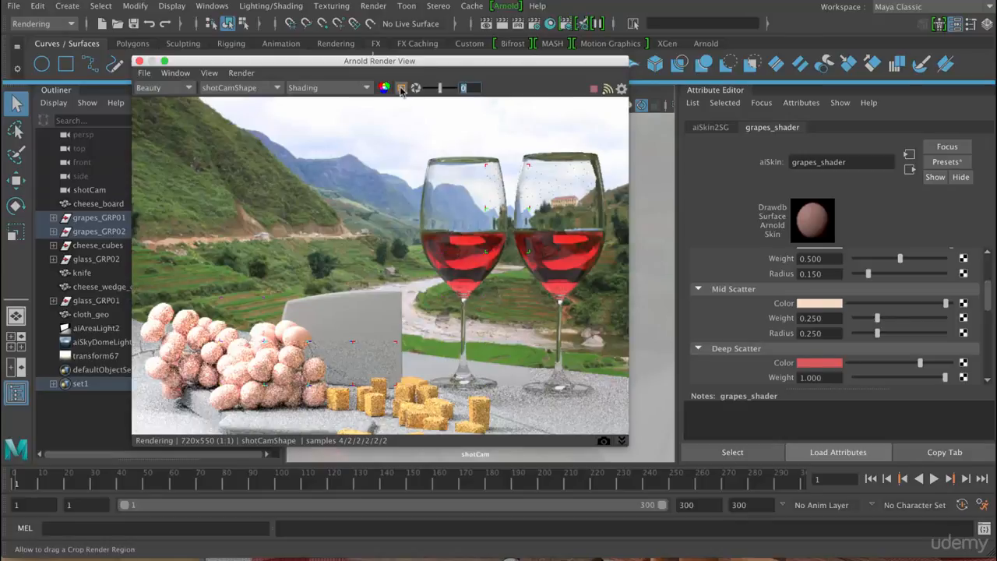
drag(137, 283, 340, 421)
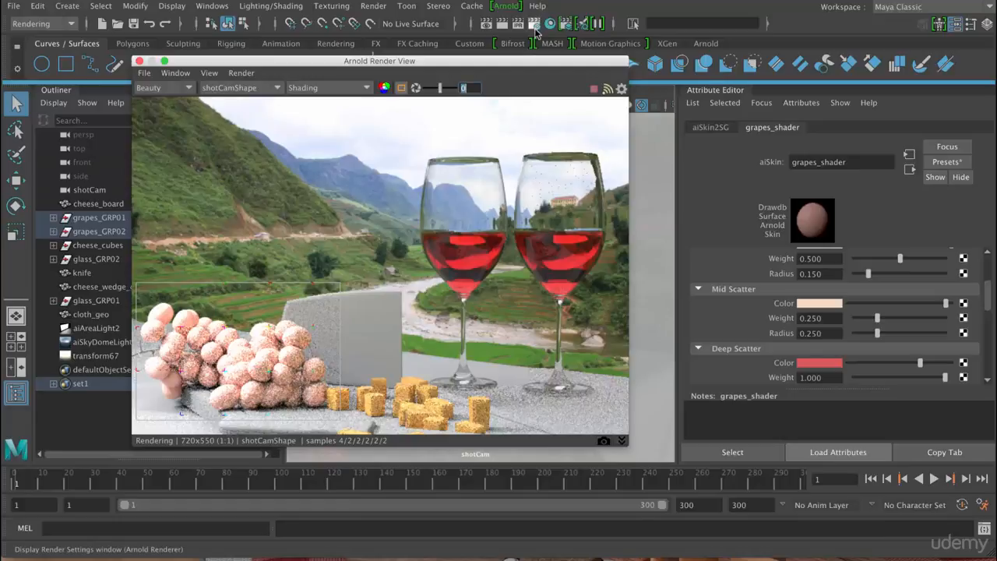
- Examine the Arnold Renderer sampling values, such as Camera (AA) and SSS, in the render settings
click(534, 25)
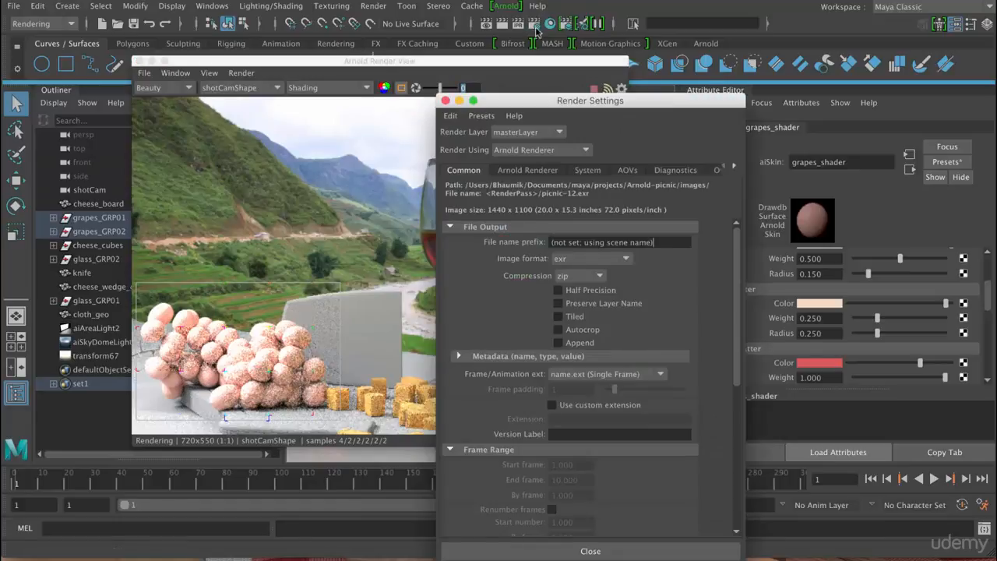
click(523, 171)
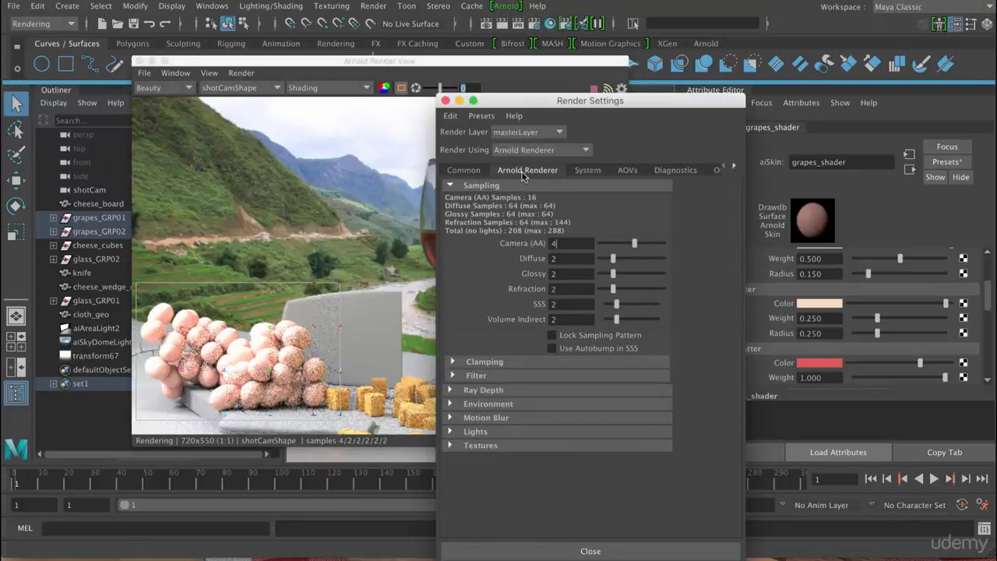
click(554, 244)
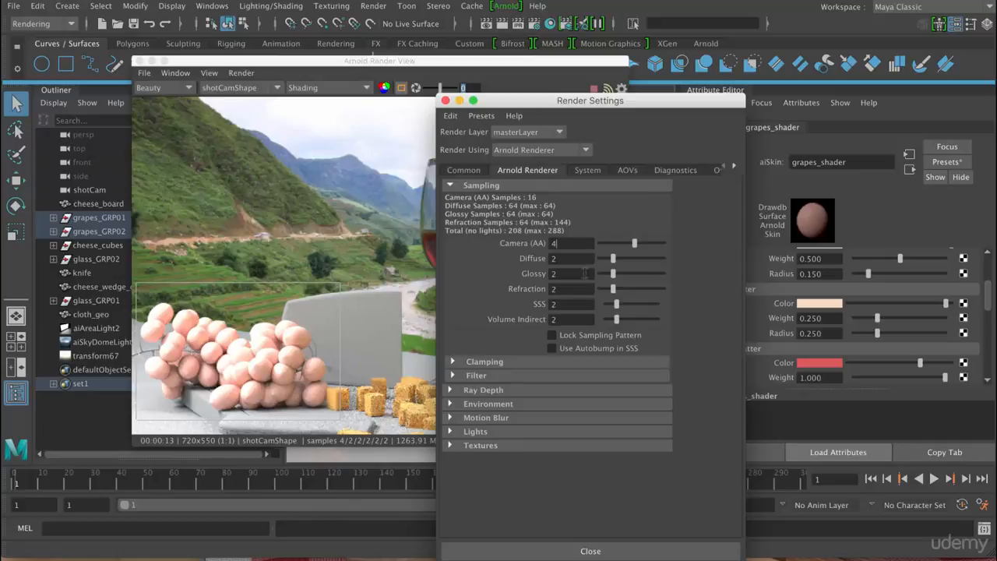
click(446, 100)
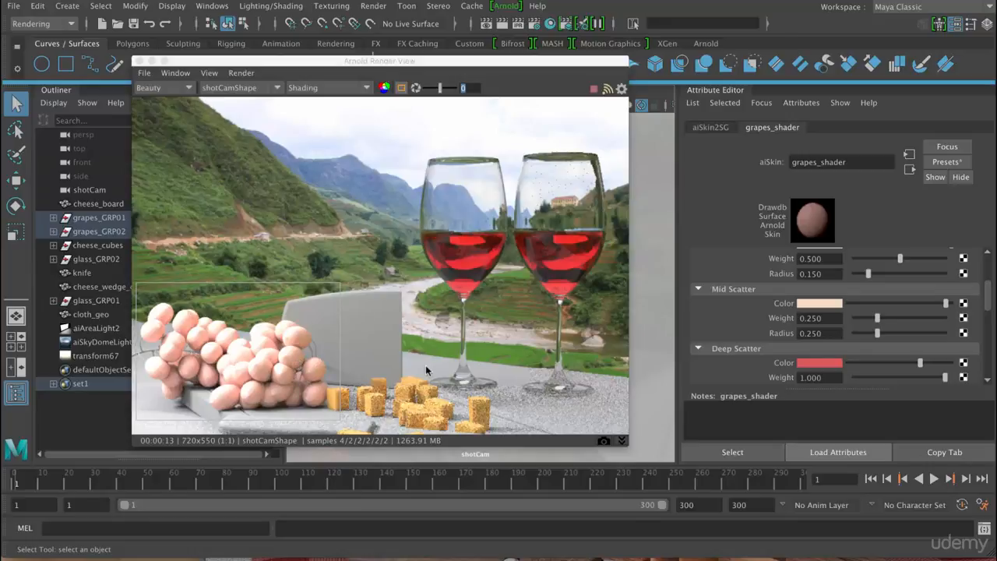
- Store a snapshot of the current grape render for comparison
drag(993, 315, 991, 281)
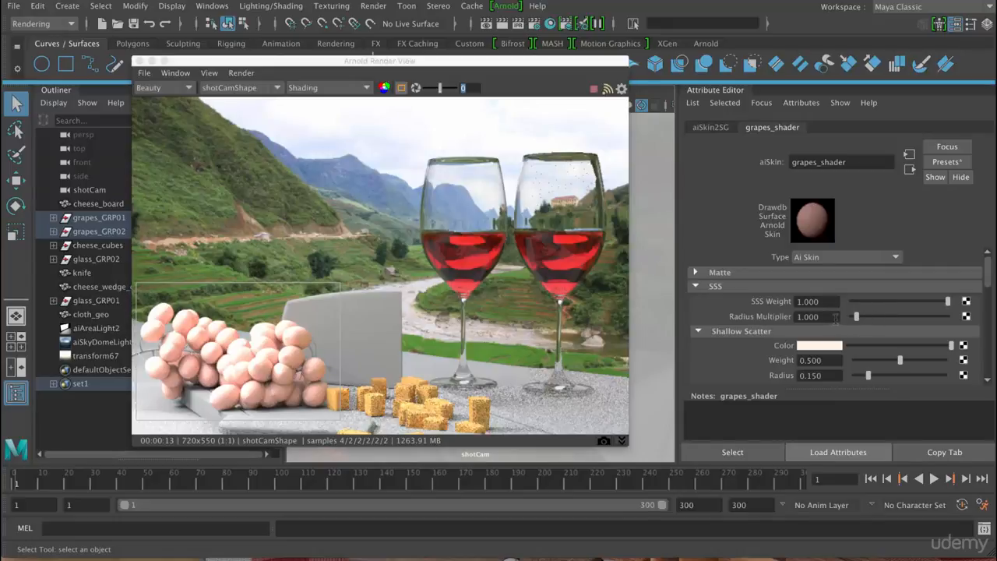
click(605, 442)
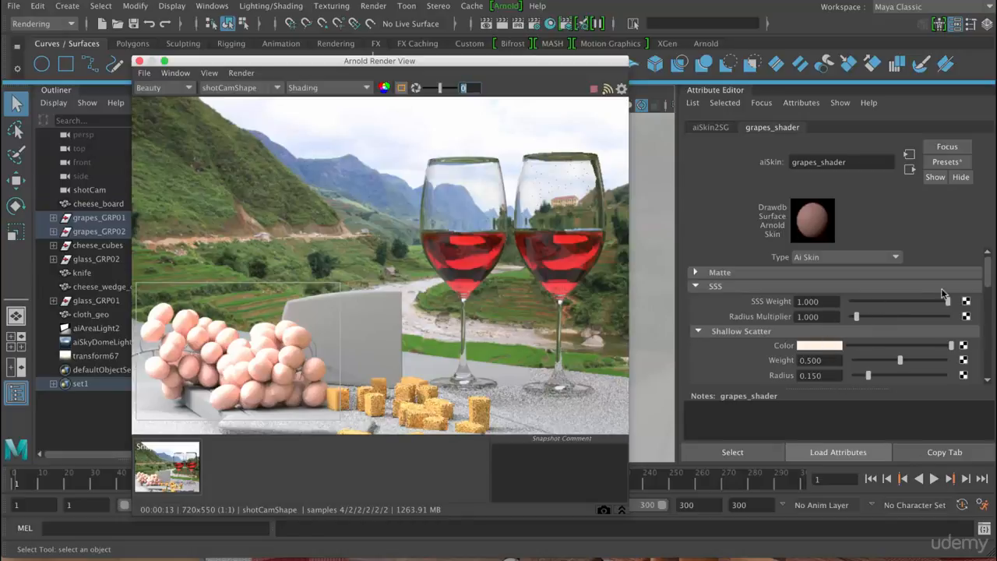
- Set the Shallow Scatter color of grapes_shader to a yellow-green from the color history, shift it slightly towards green and darken it
drag(989, 275, 989, 280)
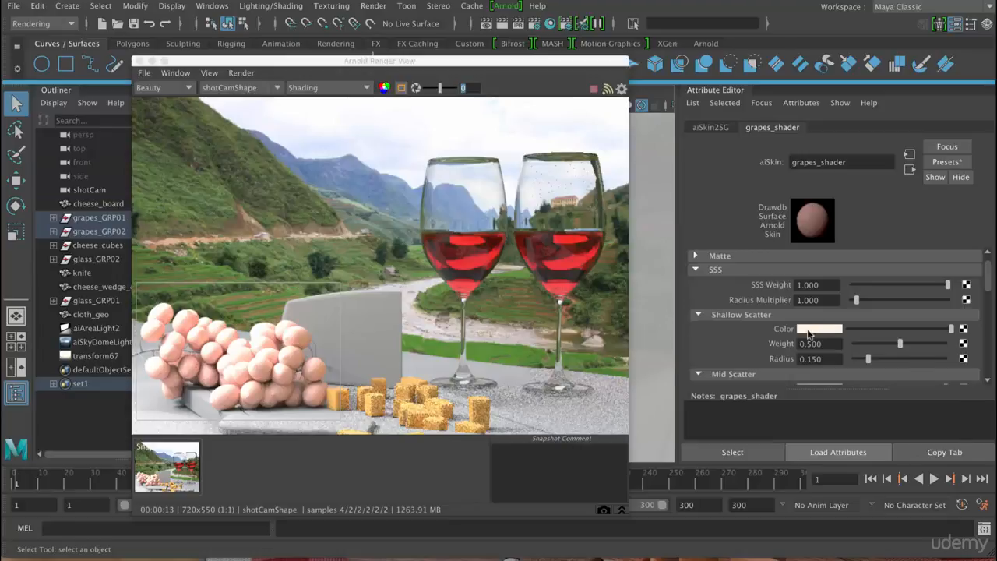
click(805, 330)
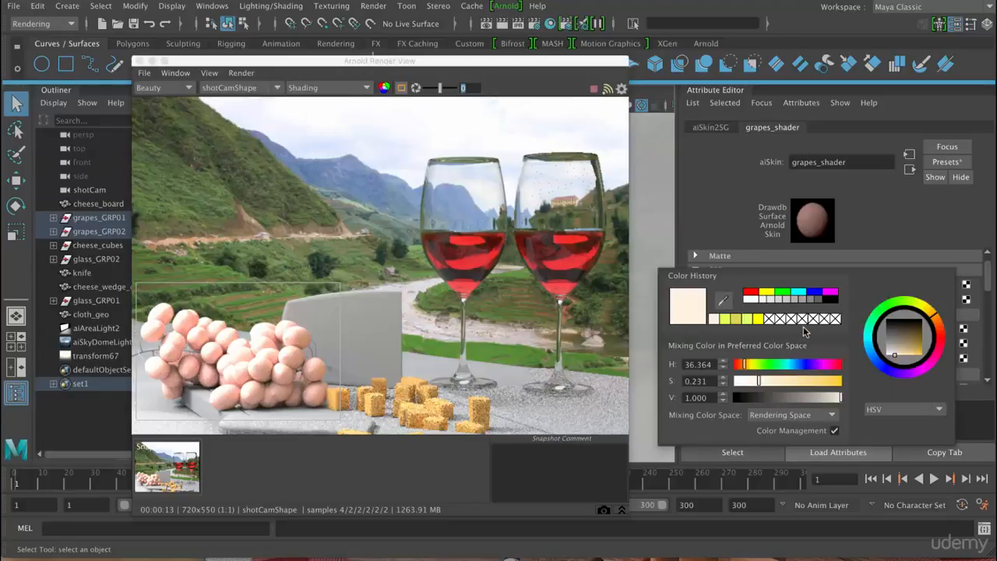
click(725, 320)
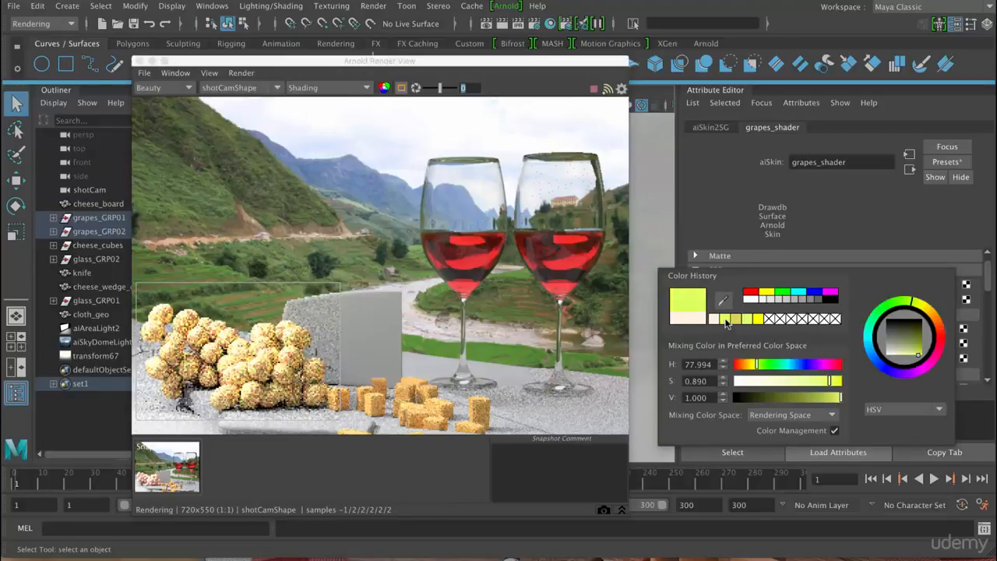
click(836, 331)
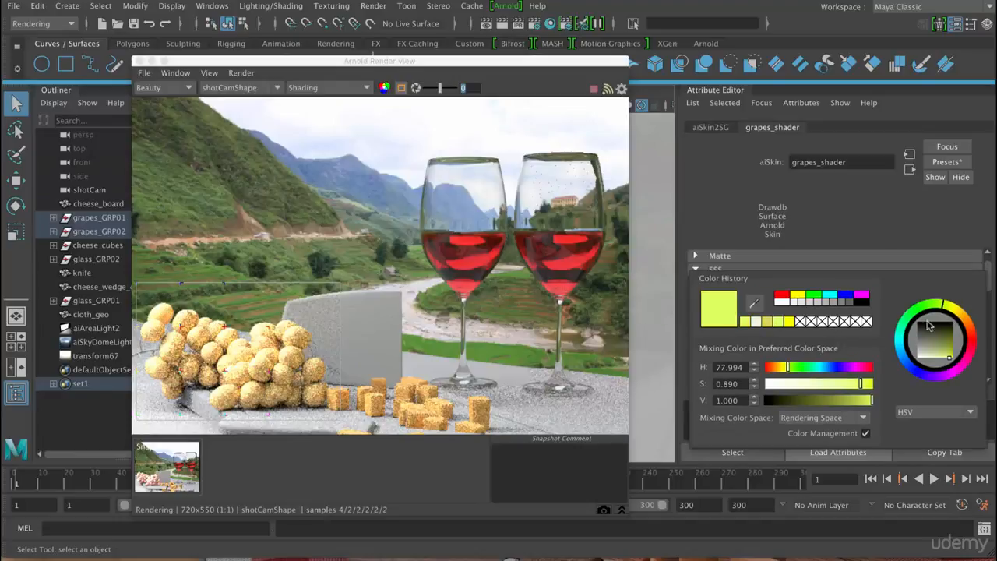
drag(942, 307, 938, 306)
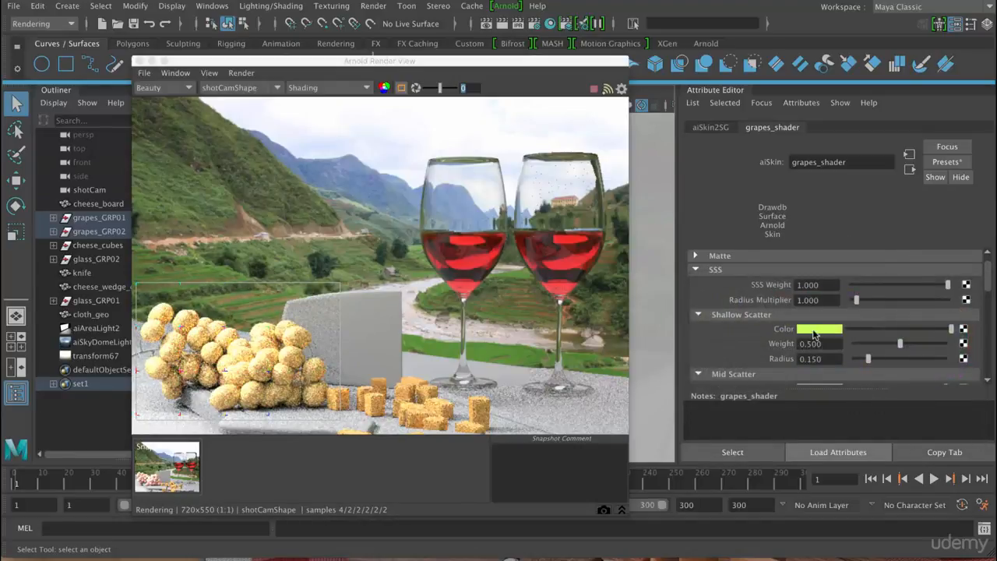
click(910, 329)
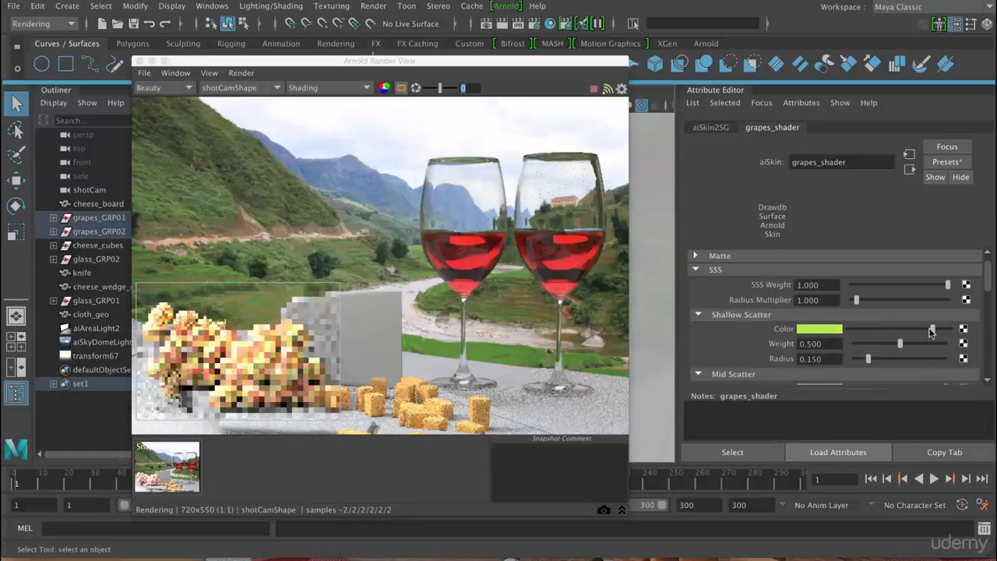
- Set the Mid Scatter color of grapes_shader to a bright yellow-green from the color history
drag(988, 273, 988, 304)
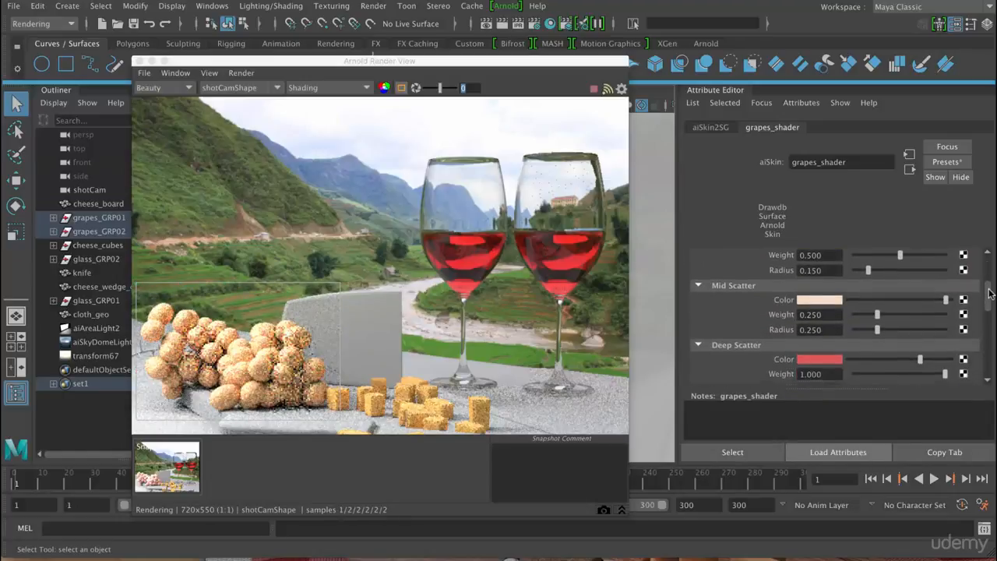
click(831, 301)
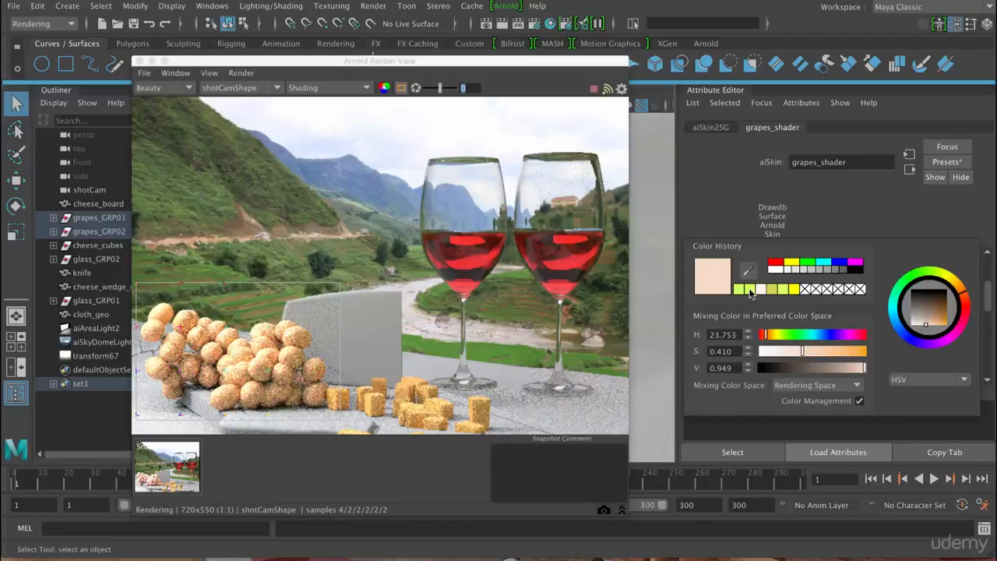
click(750, 290)
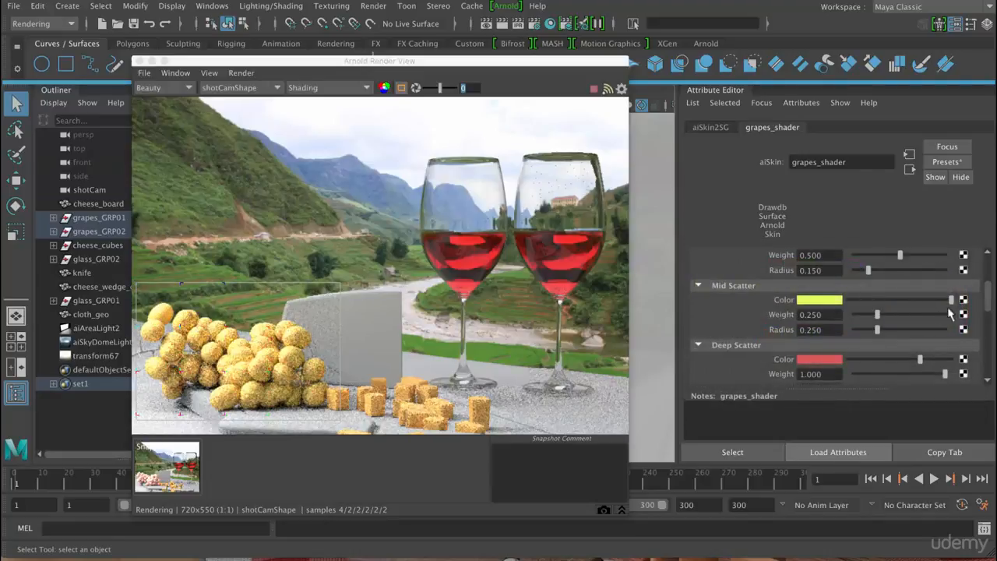
- Set the Deep Scatter color of grapes_shader to a darkened yellow with hue 60, saturation 1 and value 0.734
drag(989, 295, 989, 302)
click(828, 328)
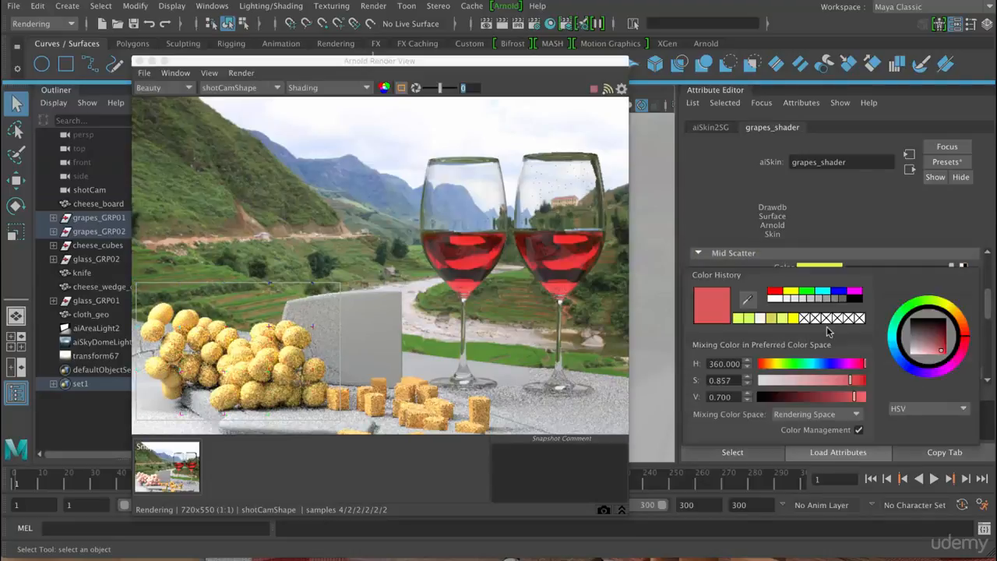
click(791, 291)
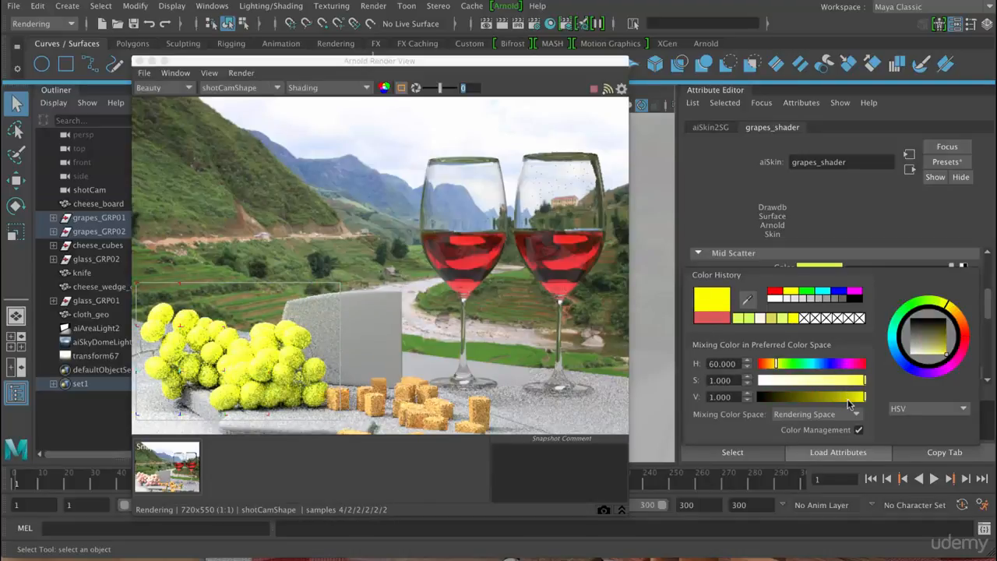
drag(849, 403, 853, 403)
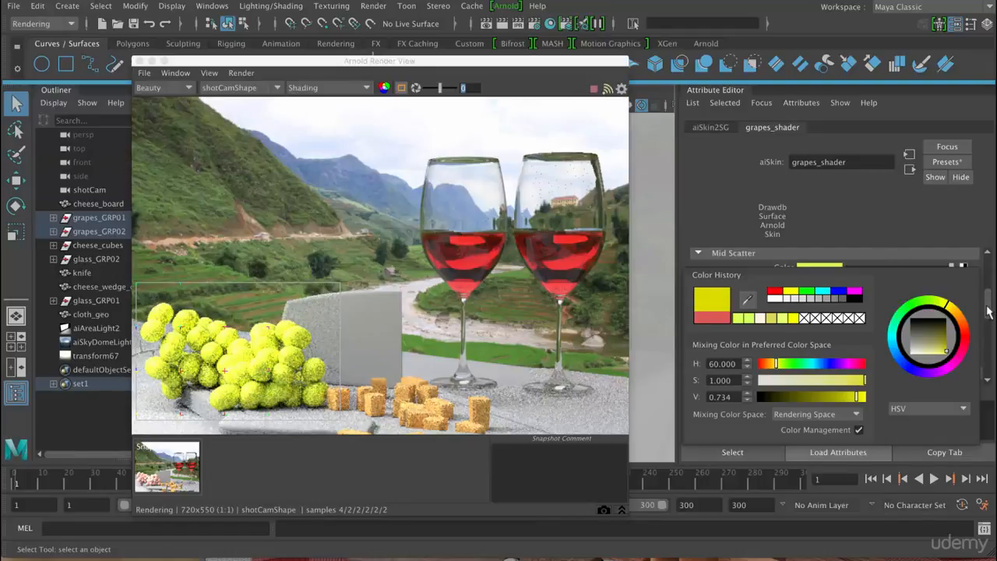
drag(988, 303, 988, 270)
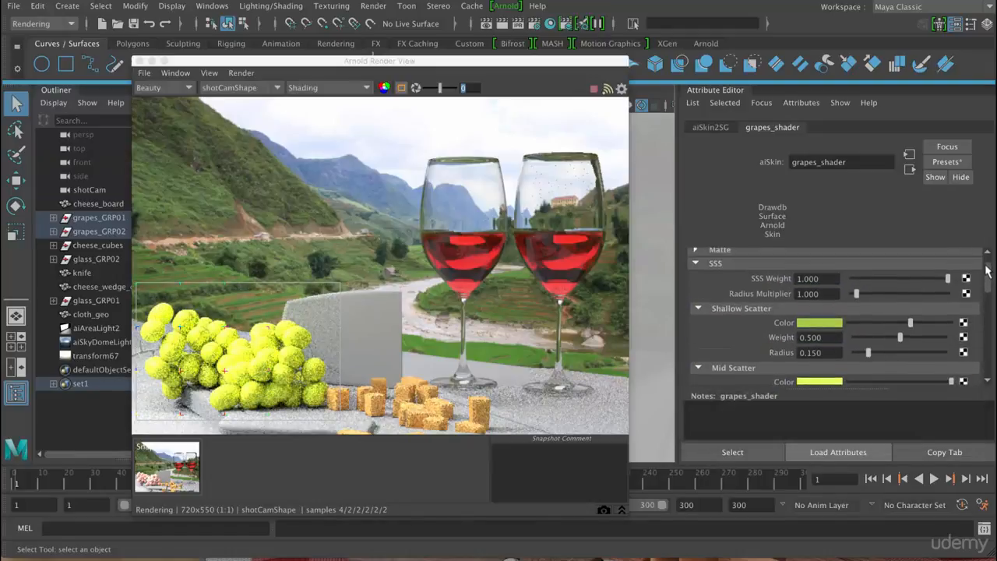
- Reduce the SSS Weight of grapes_shader to 0.544
click(913, 279)
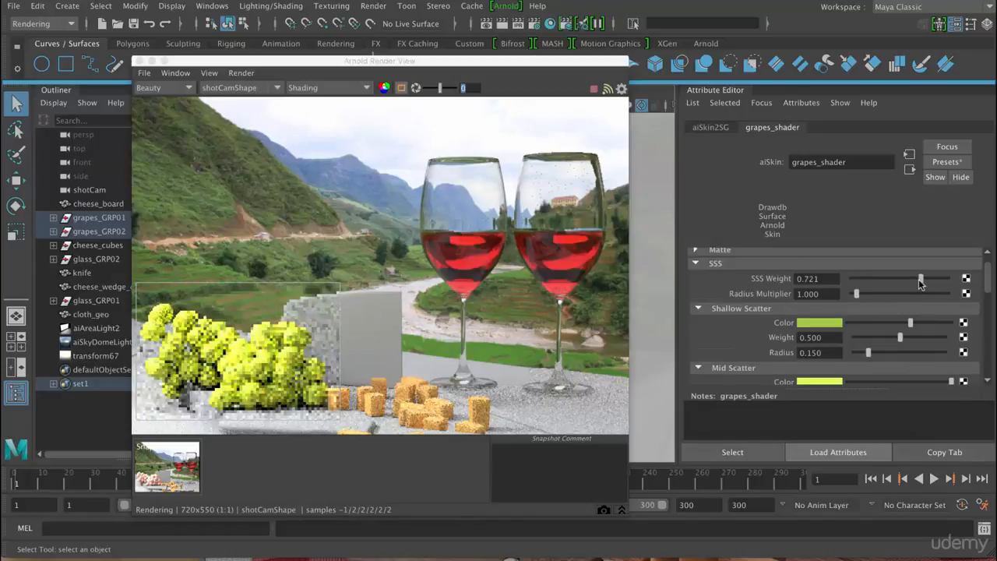
mouse_move(905, 279)
mouse_down()
mouse_move(896, 280)
mouse_move(905, 281)
mouse_up()
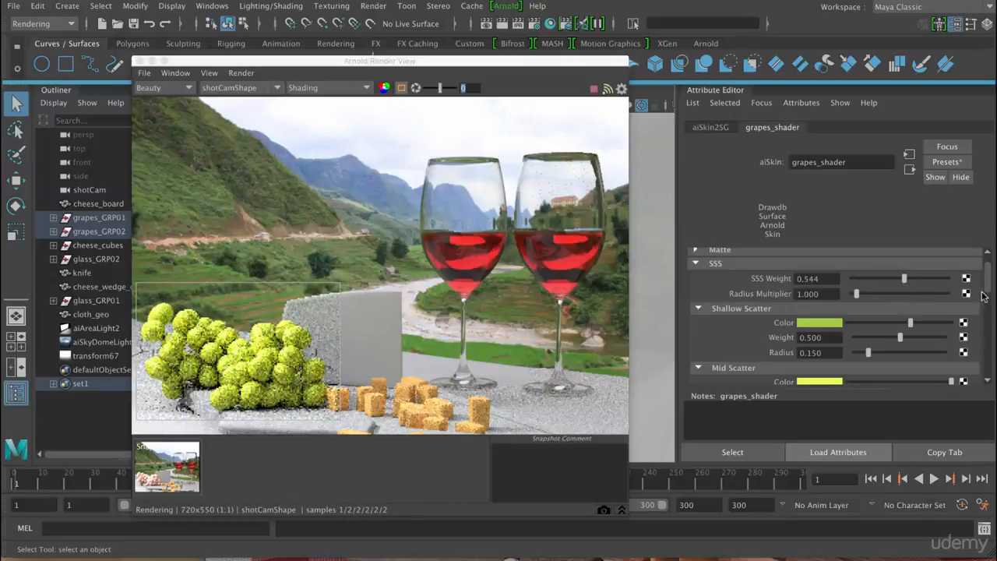
- Set the Specular Weight of grapes_shader to 0 and store a snapshot of the resulting grape render
drag(988, 273, 991, 324)
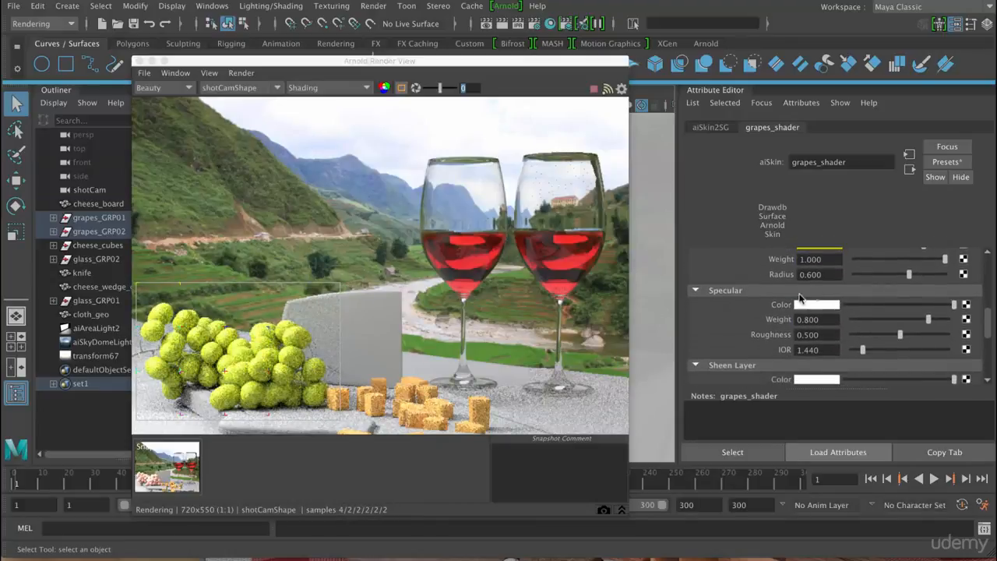
drag(928, 319, 852, 320)
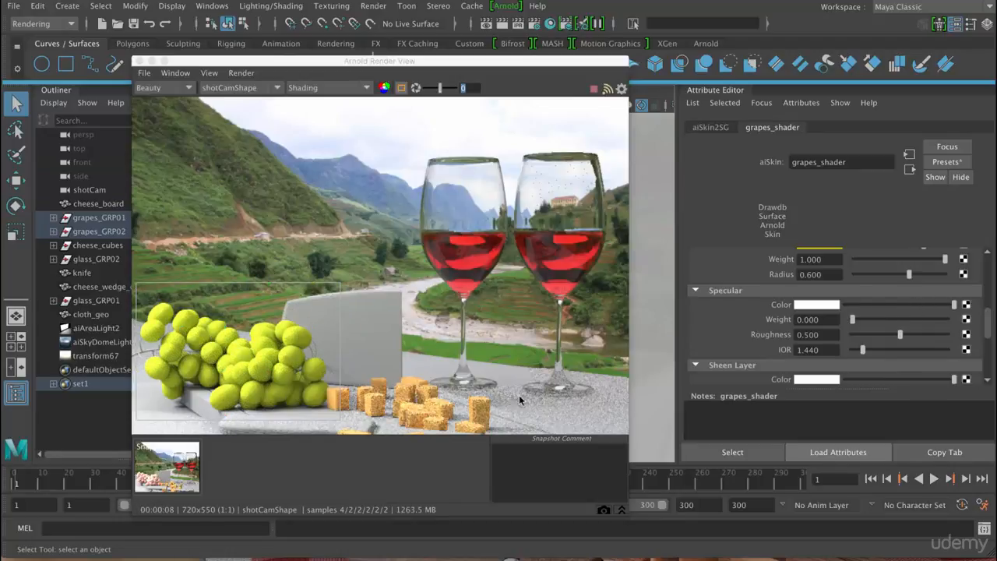
click(605, 510)
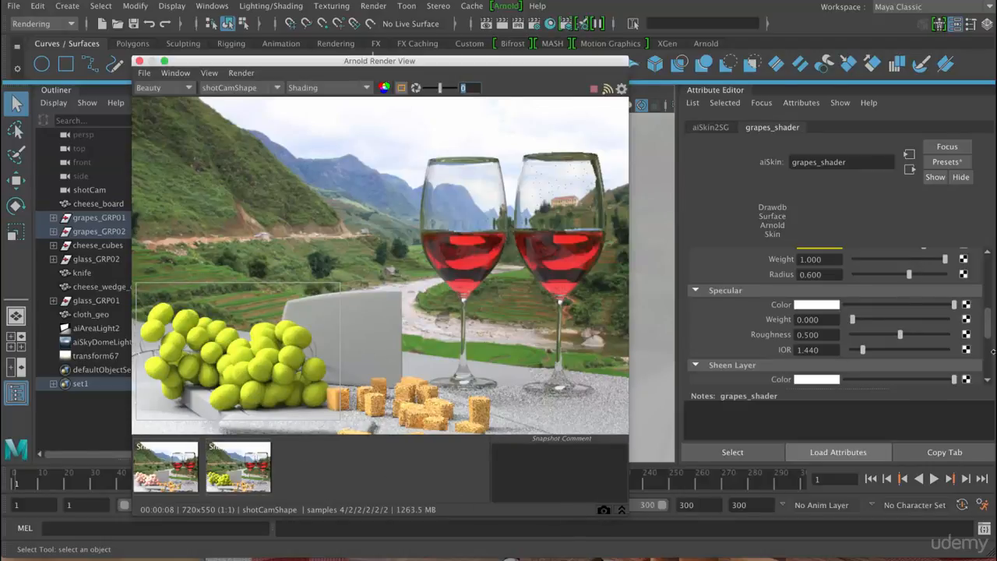
- Set the SSS Radius Multiplier of grapes_shader to 5
scroll(982, 338, up, 5)
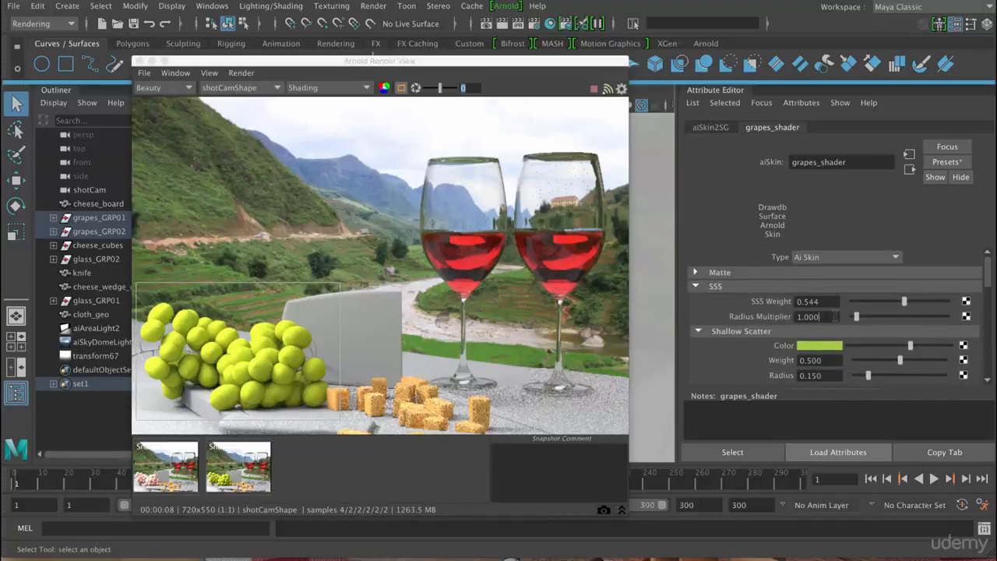
double_click(833, 316)
text(5)
key(Return)
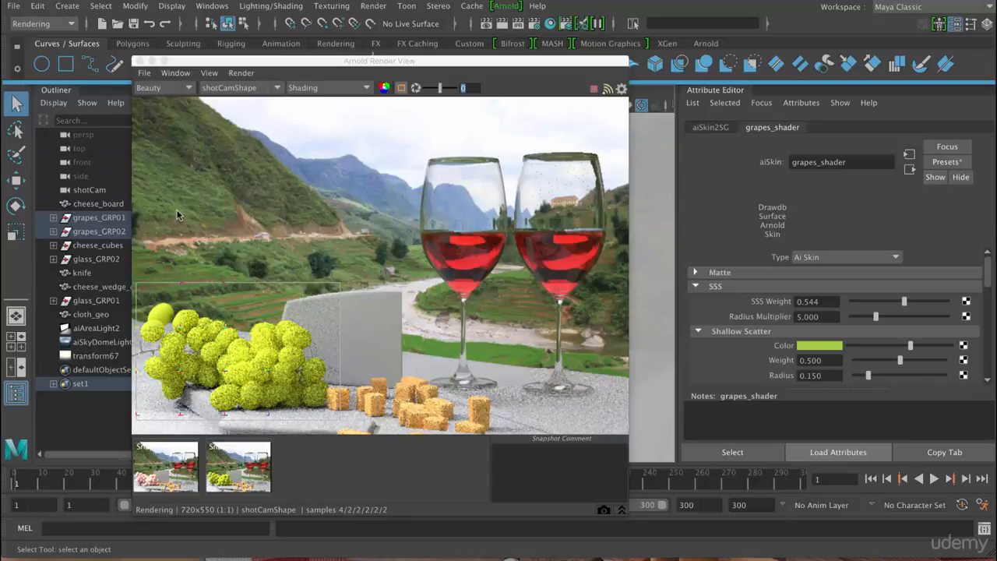
- Check which aiSkin AOVs are available and active in the render settings, then close the settings
click(168, 88)
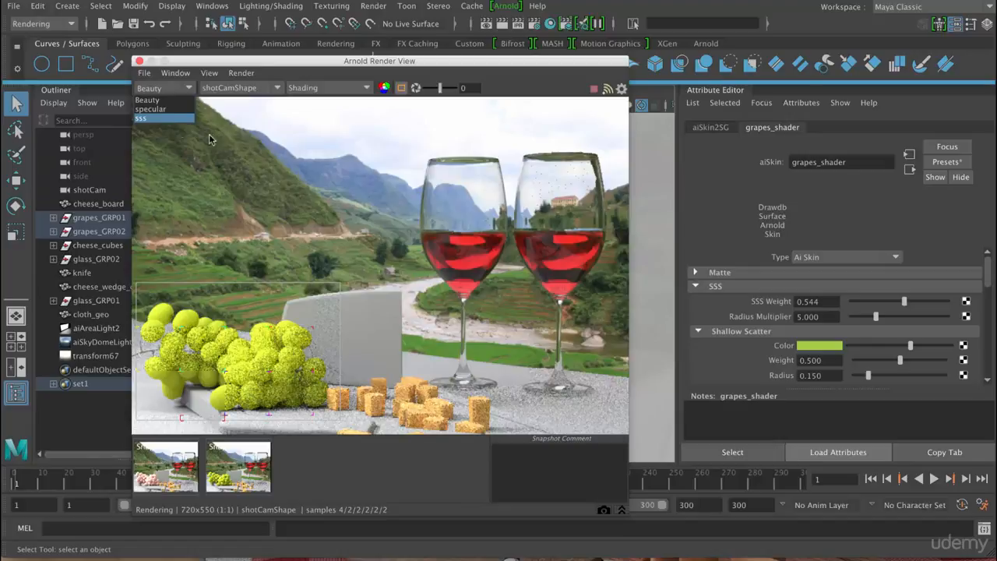
click(302, 69)
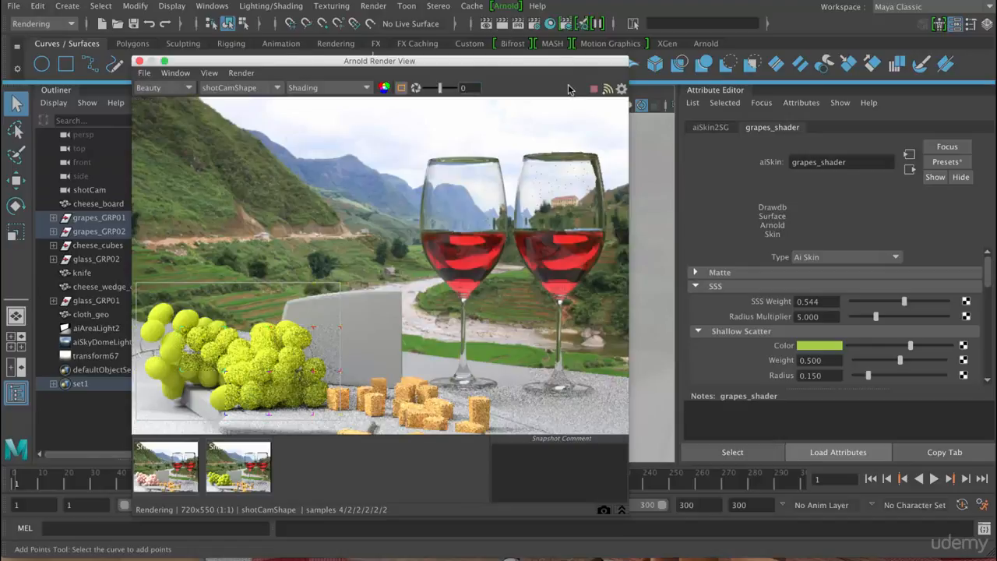
click(534, 29)
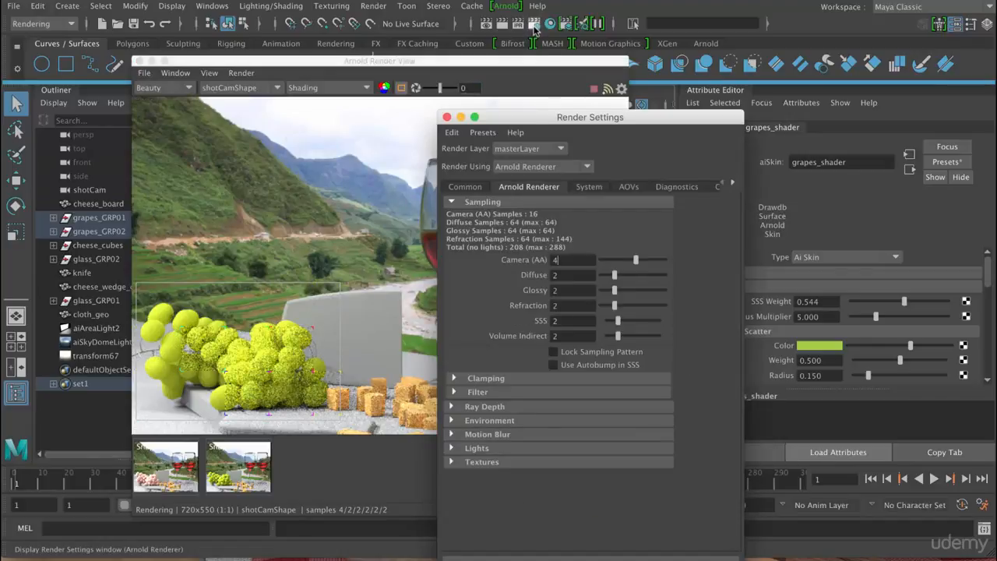
click(627, 187)
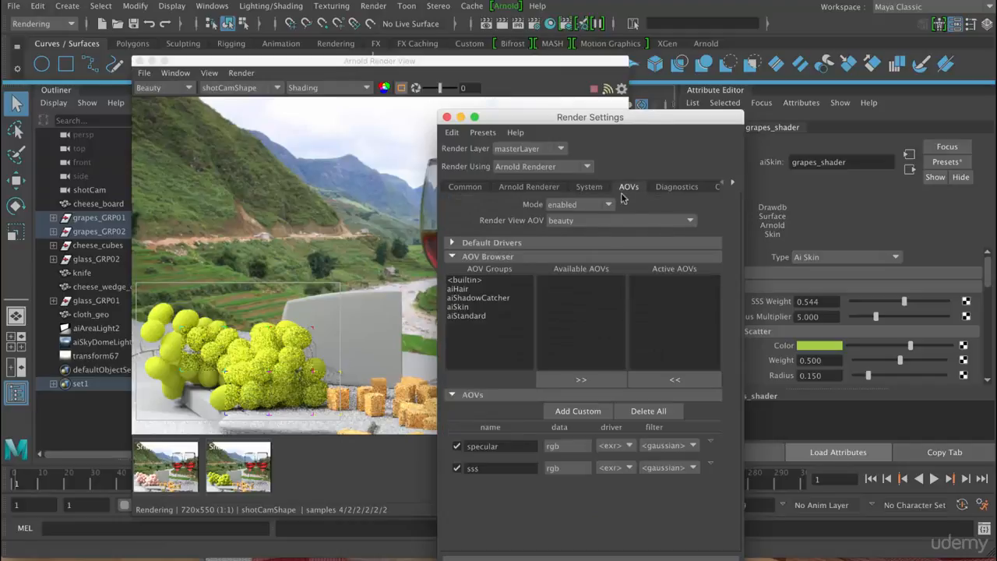
click(463, 308)
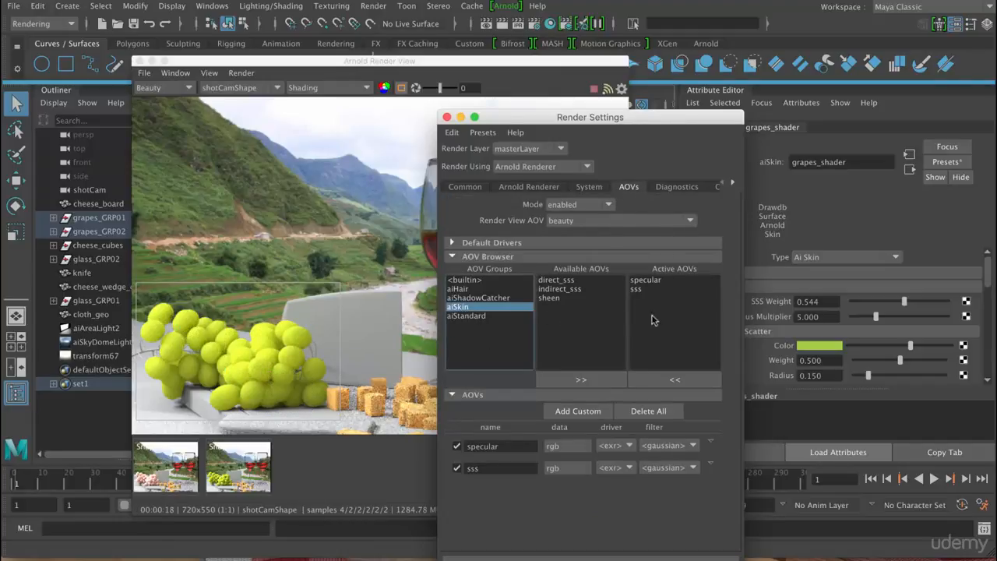
click(446, 117)
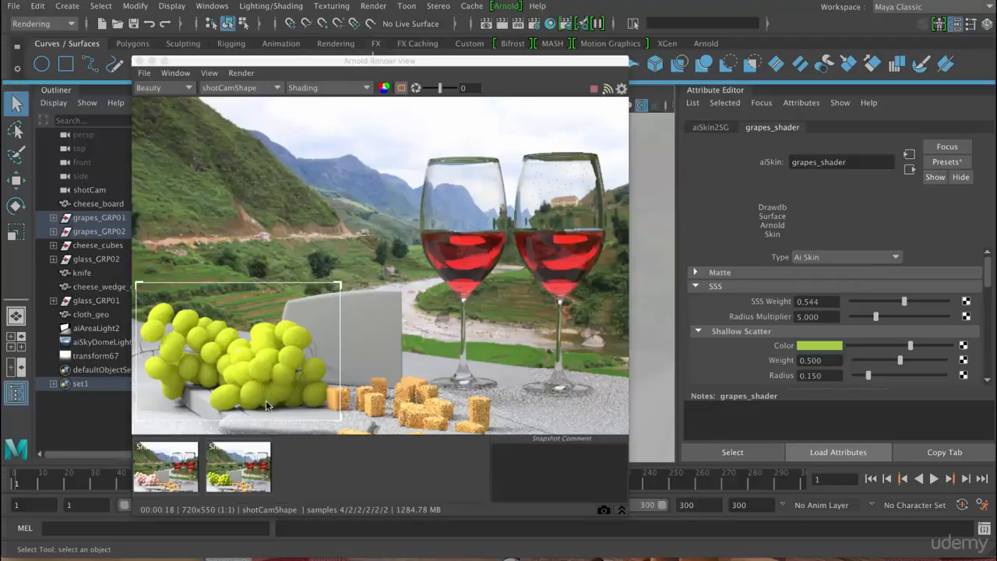
- Store a snapshot of the Radius Multiplier 5 render and compare it repeatedly with the previous grape snapshot
click(605, 510)
click(253, 475)
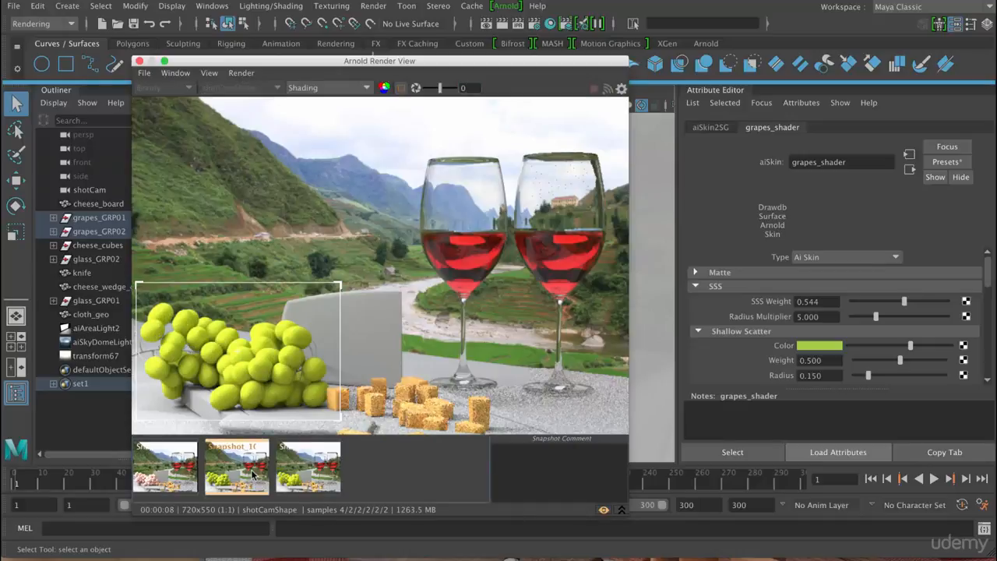
click(286, 476)
click(253, 477)
click(286, 476)
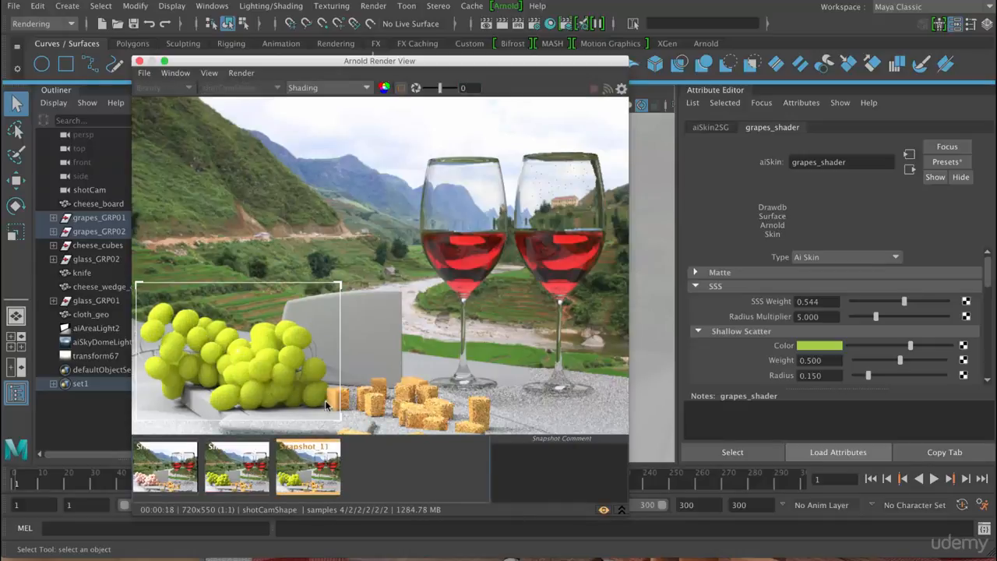
click(249, 468)
click(292, 469)
- Set the SSS Radius Multiplier of grapes_shader to 10 and return to the live render
click(832, 320)
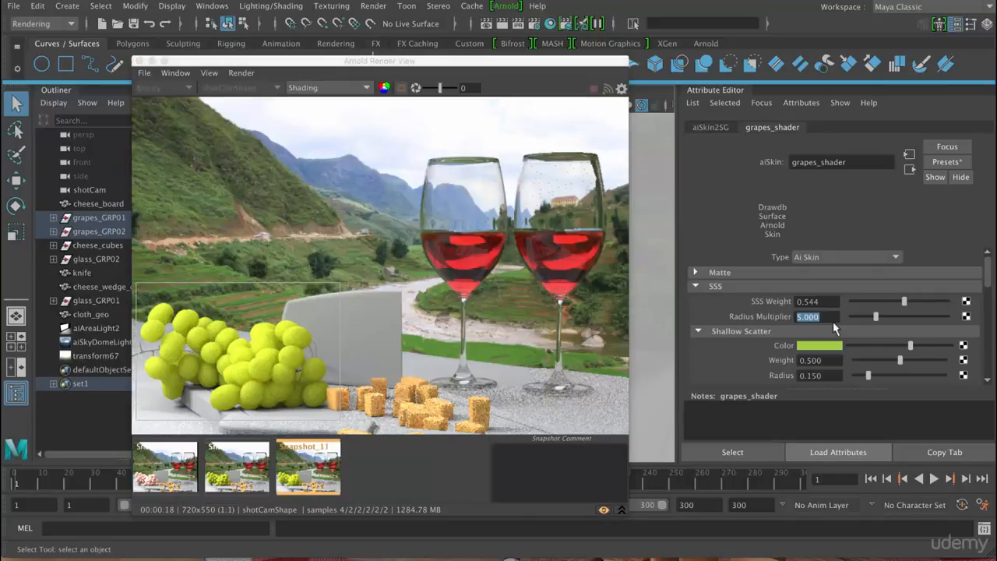
text(10)
key(Return)
click(604, 511)
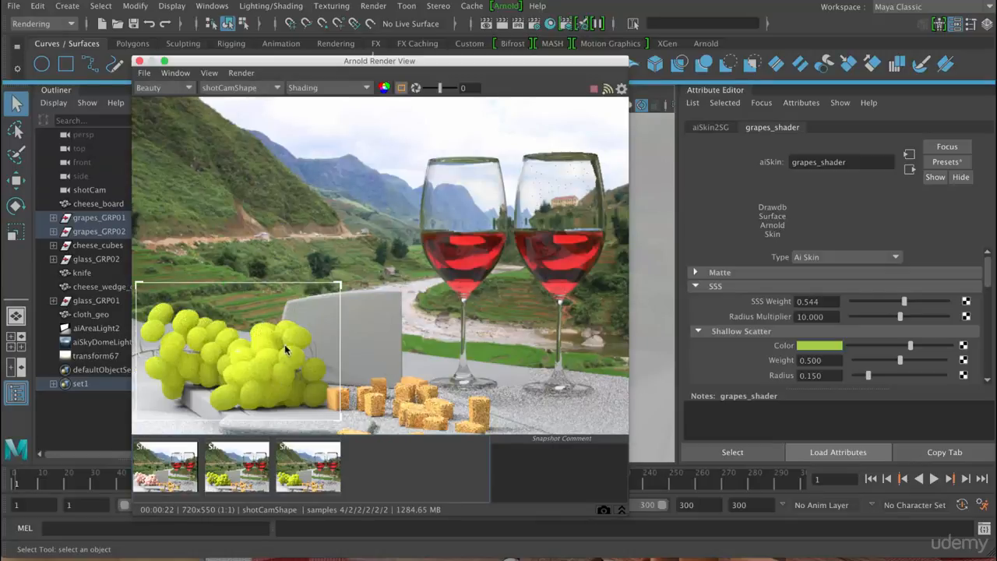
- Store a snapshot of the Radius Multiplier 10 render and compare it repeatedly with the Radius Multiplier 5 snapshot
click(605, 511)
click(306, 466)
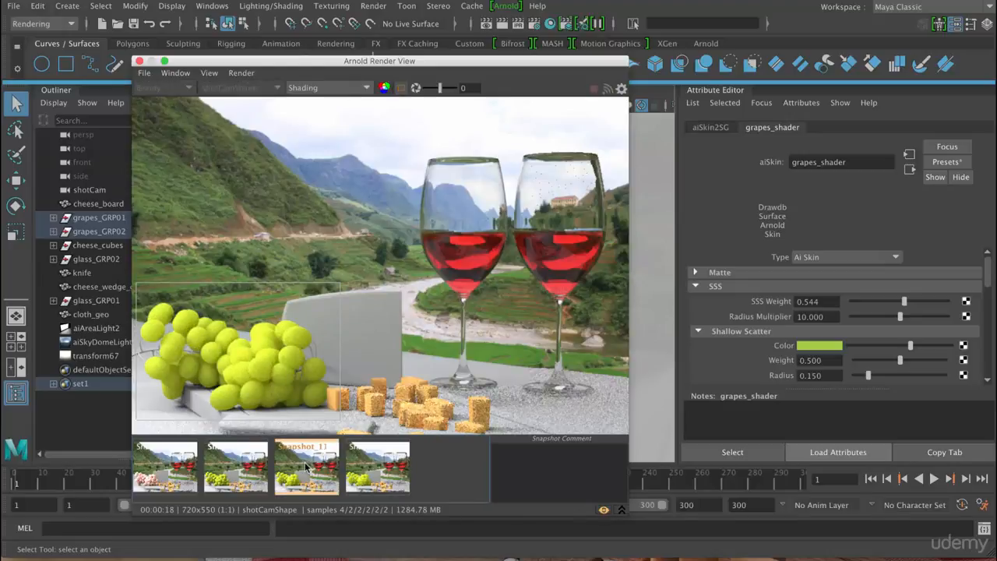
click(382, 468)
click(315, 469)
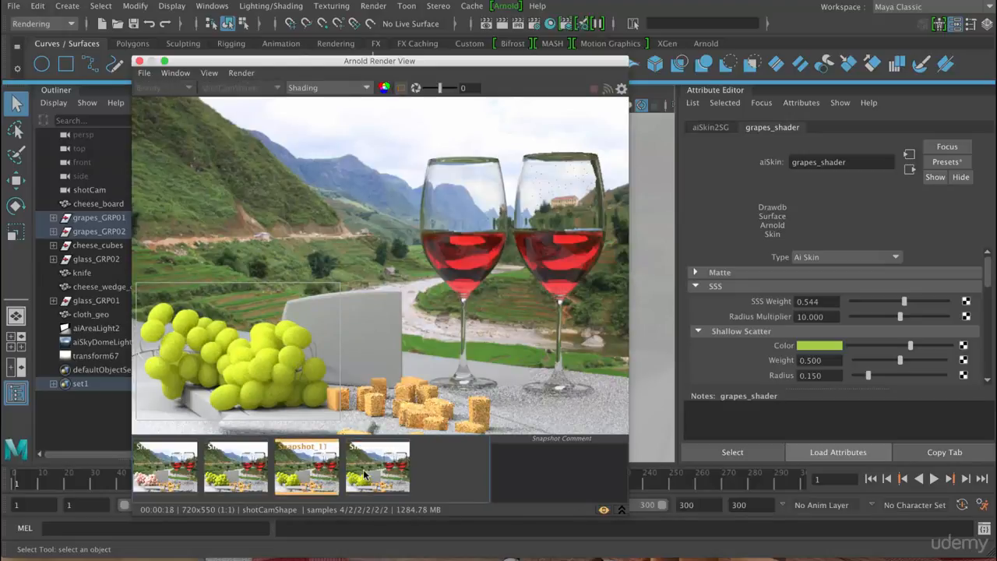
click(364, 476)
click(301, 470)
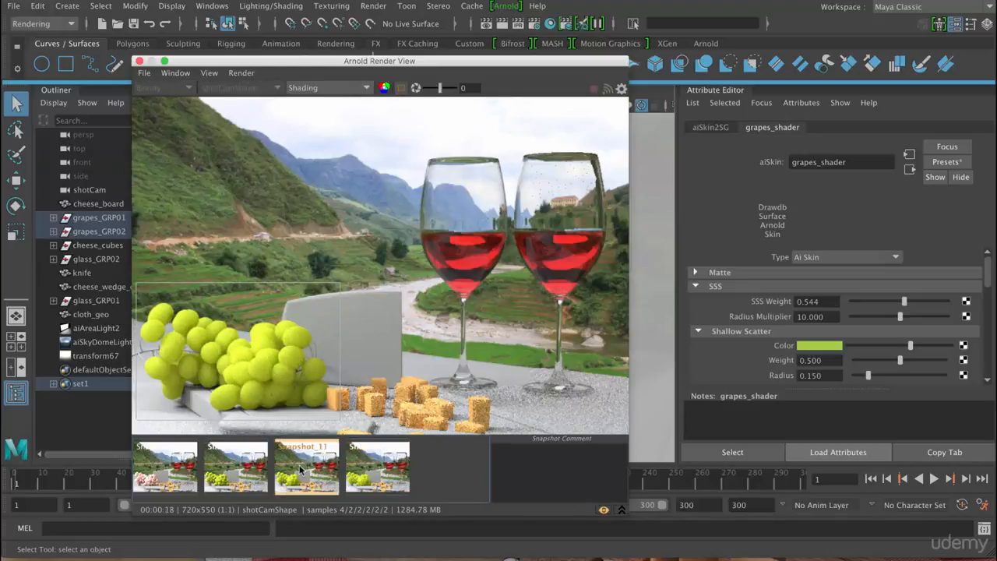
click(370, 473)
click(310, 473)
click(366, 471)
click(307, 475)
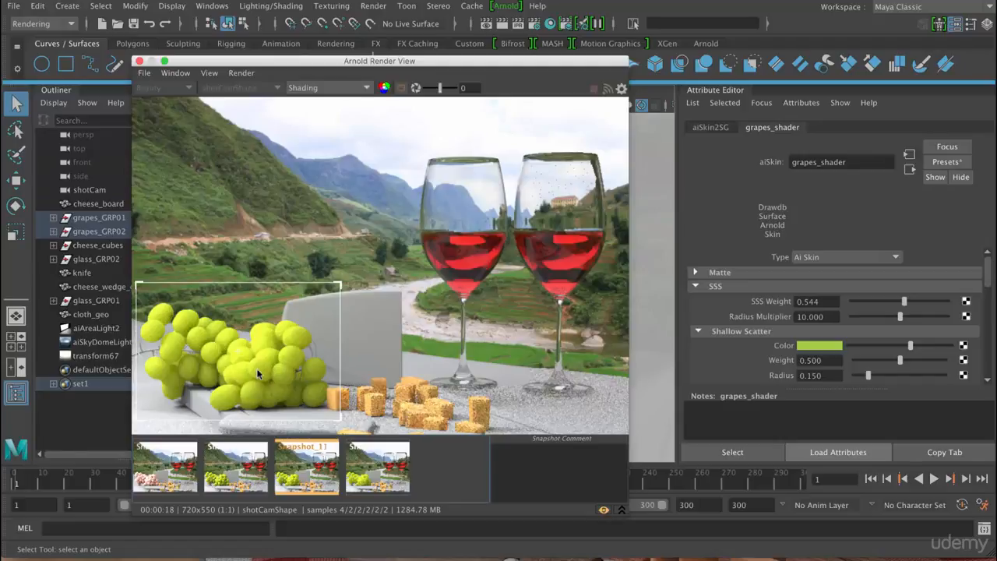
click(387, 474)
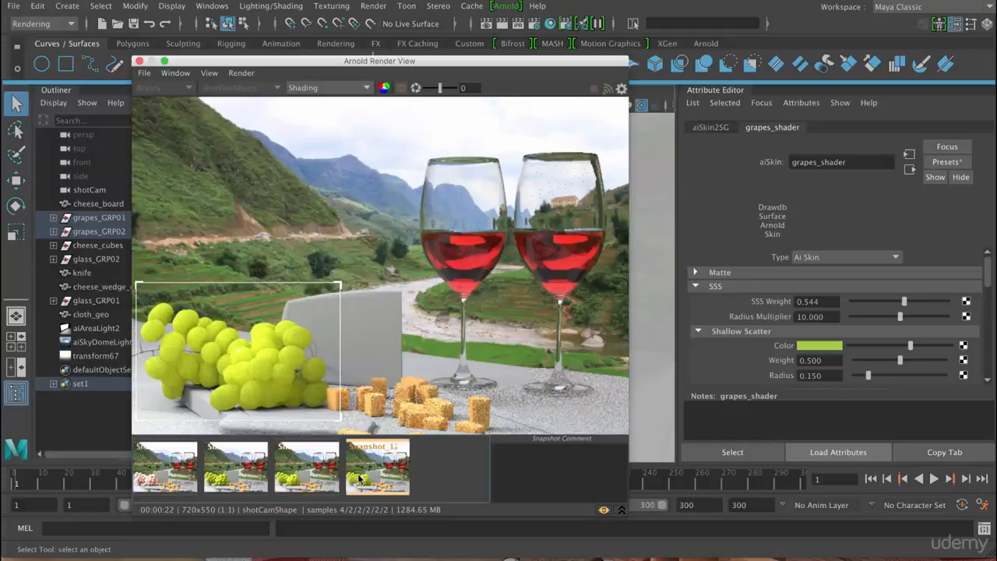
click(319, 472)
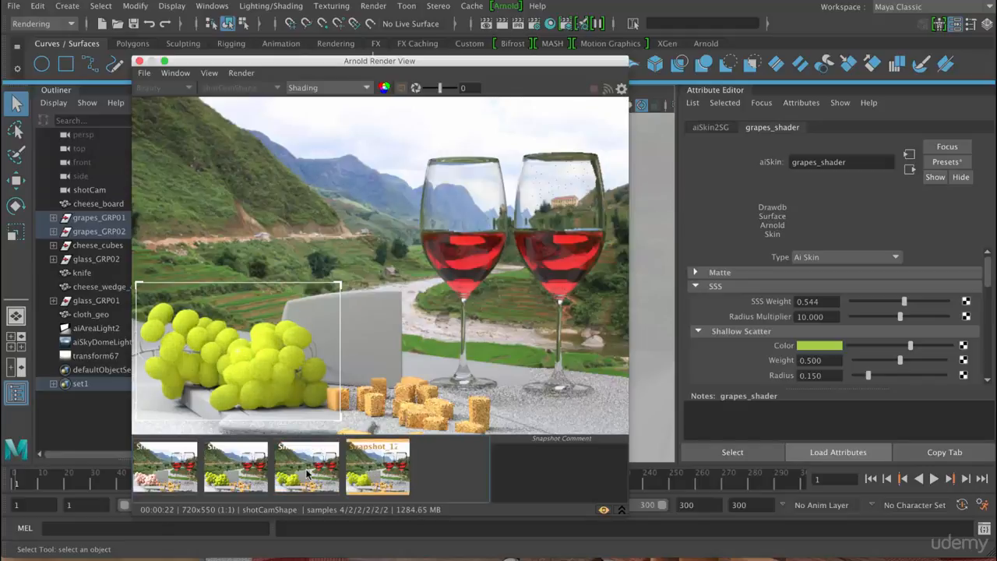
click(366, 477)
- Set the SSS Radius Multiplier of grapes_shader to 8 and return to the live render
click(829, 319)
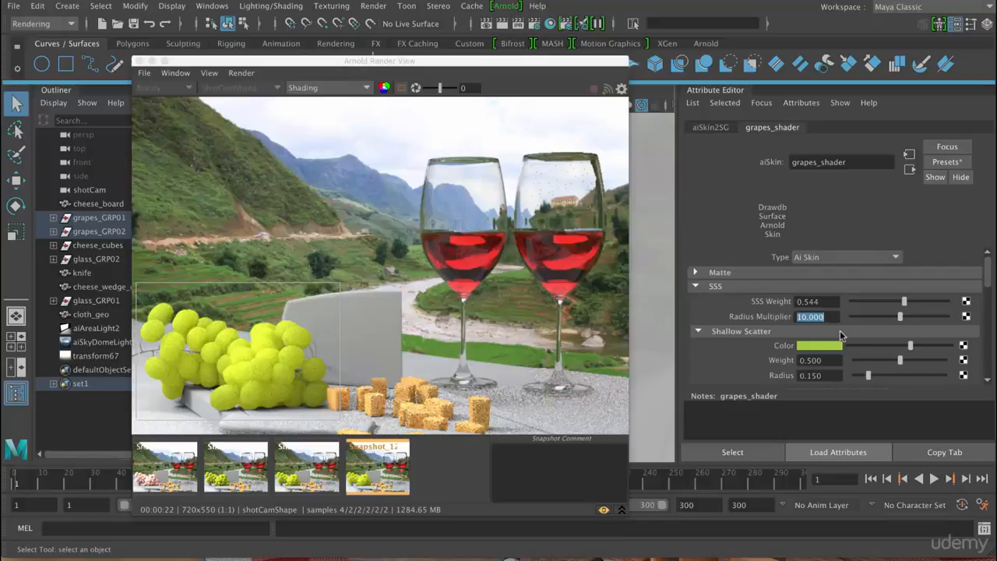
text(8)
key(Return)
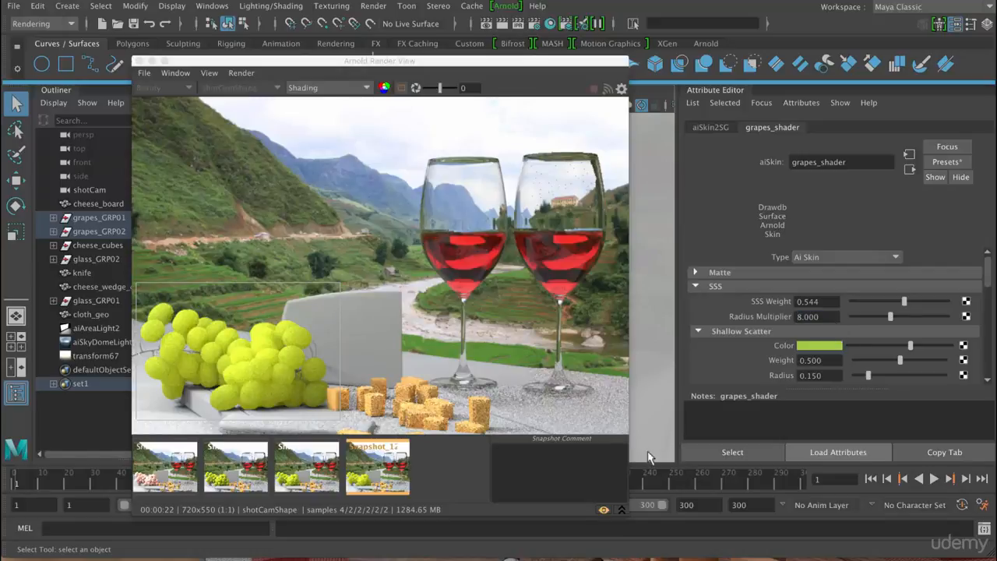
click(604, 512)
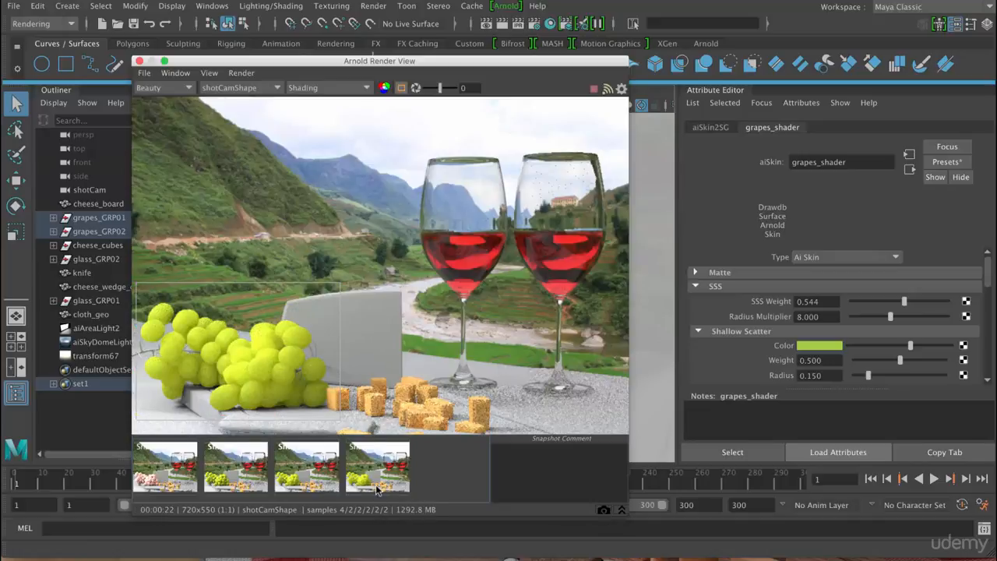
- Compare the Radius Multiplier 5 and 10 snapshots once more and return to the live render
click(309, 474)
click(366, 474)
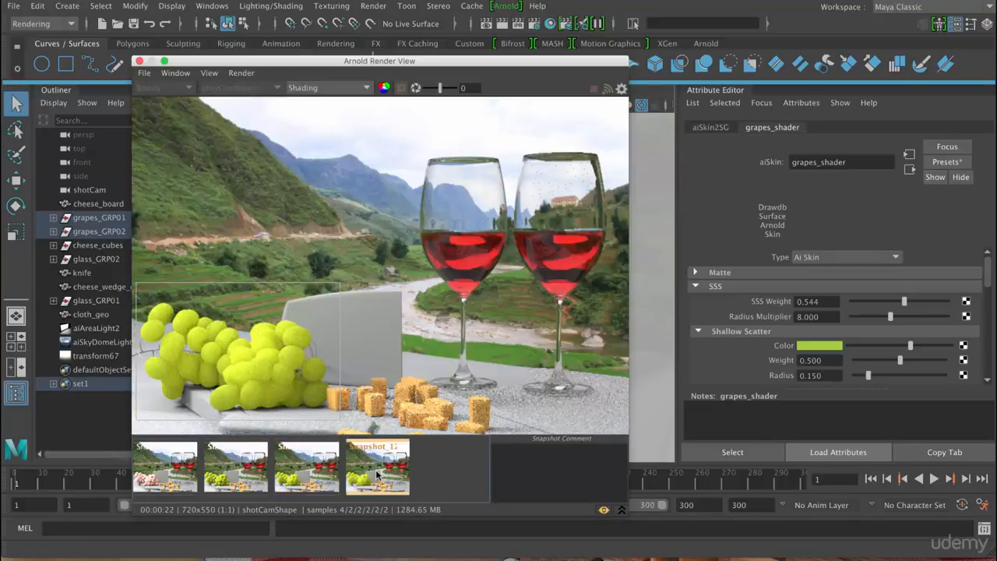
click(605, 512)
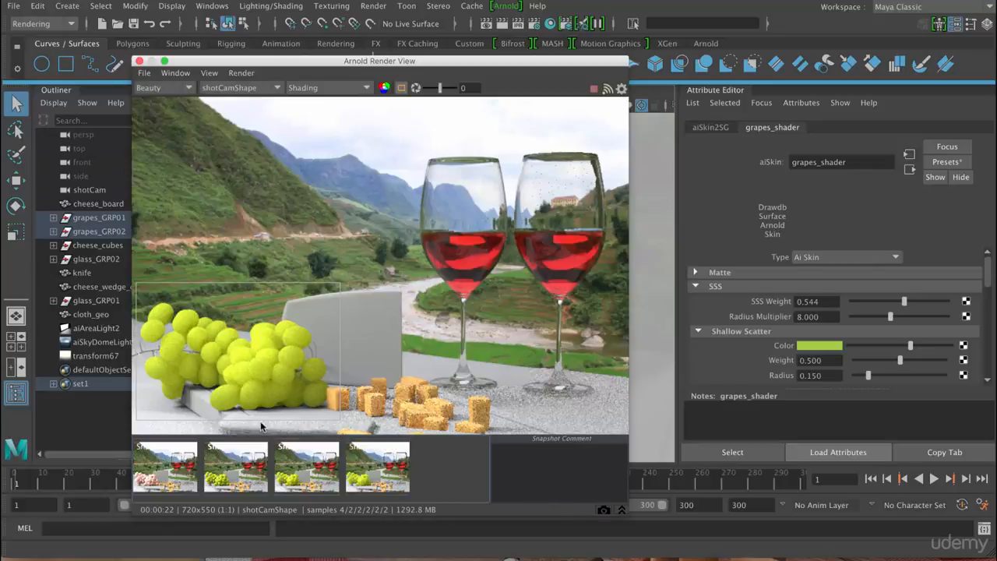
- Store a snapshot of the Radius Multiplier 8 render and compare it with the Radius Multiplier 10 snapshot
click(604, 510)
click(360, 490)
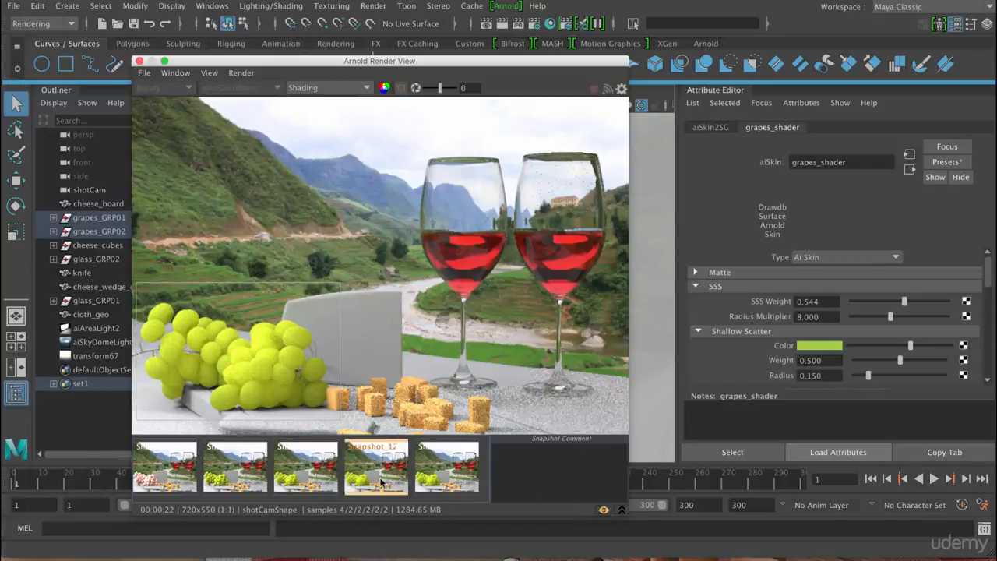
click(434, 477)
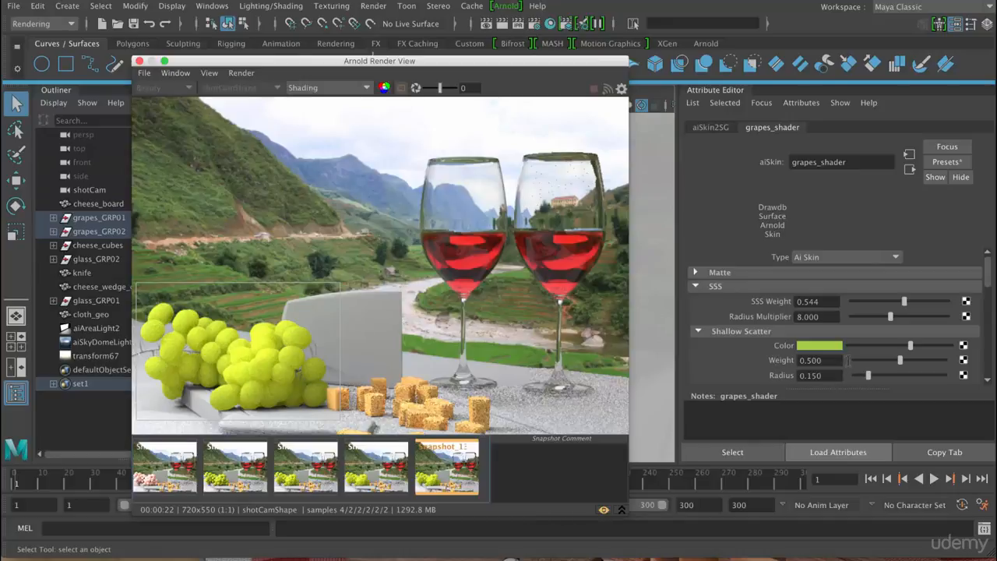
- Set the Shallow Scatter Weight of grapes_shader to 0 and return to the live render
drag(876, 361, 853, 361)
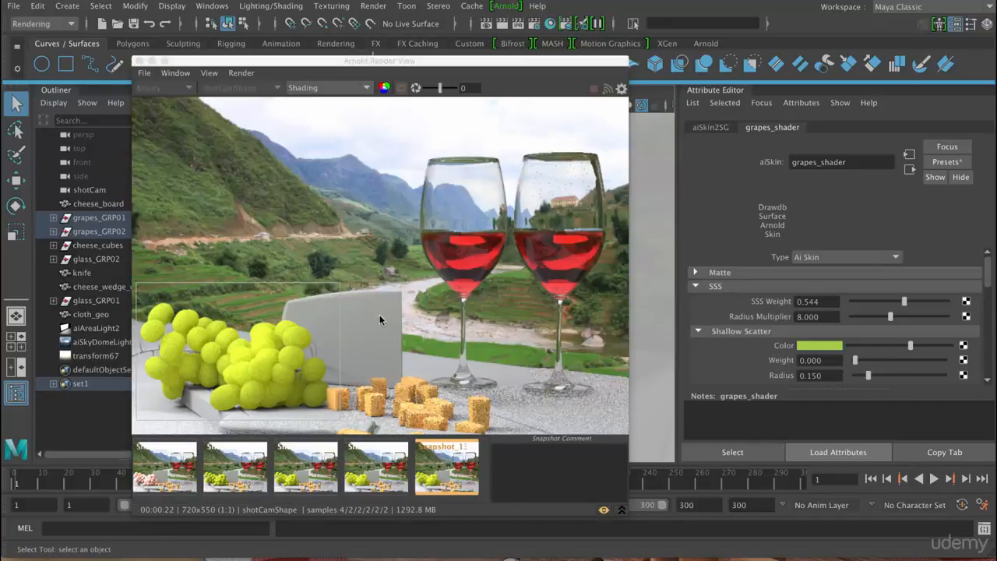
click(603, 512)
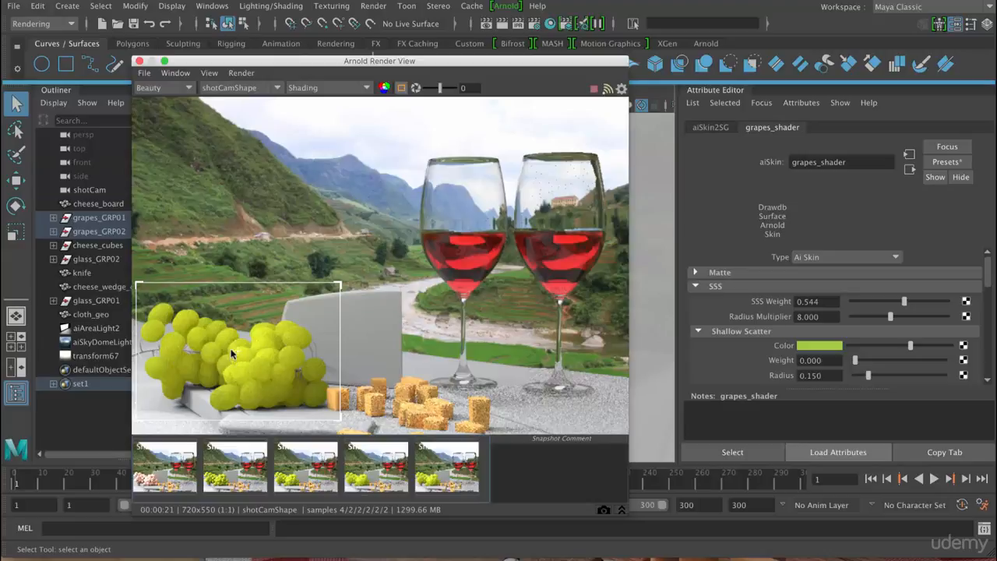
- Raise the Specular Weight of grapes_shader to 0.676 and store a snapshot of the resulting render
drag(987, 277, 987, 321)
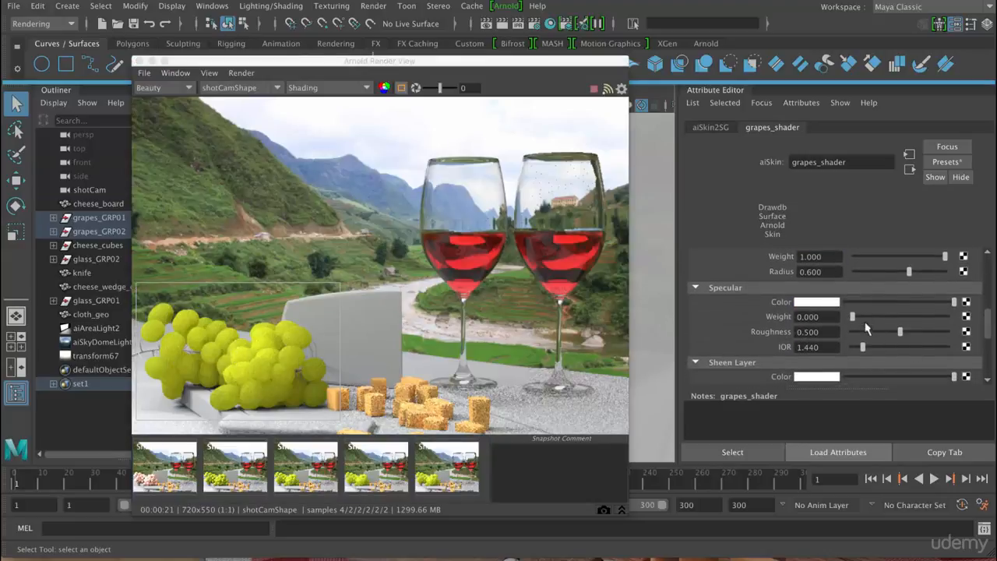
click(918, 317)
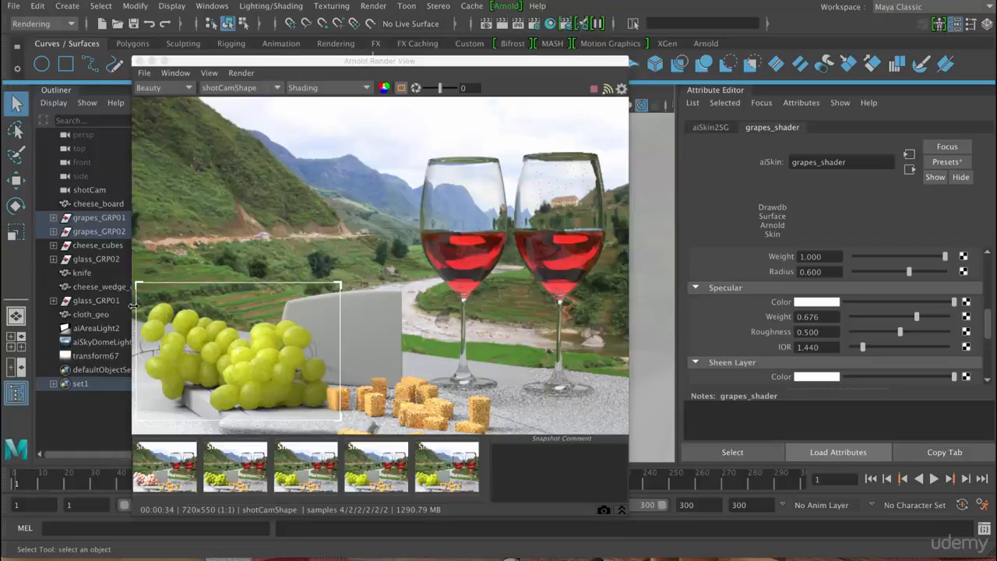
click(605, 511)
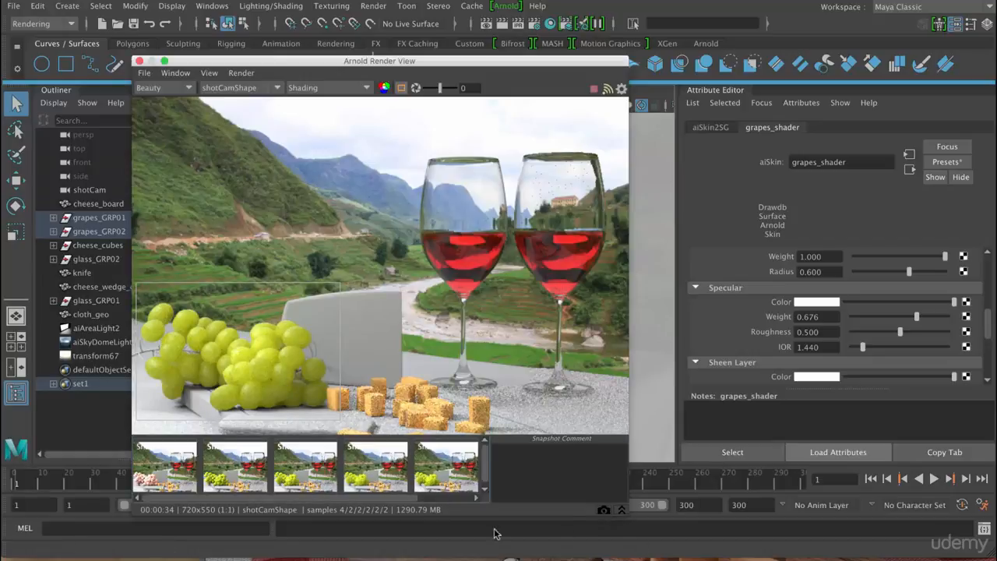
- Check the latest render snapshot, and inspect the specular and sss passes of the grapes before returning to the Beauty pass
click(460, 480)
click(462, 484)
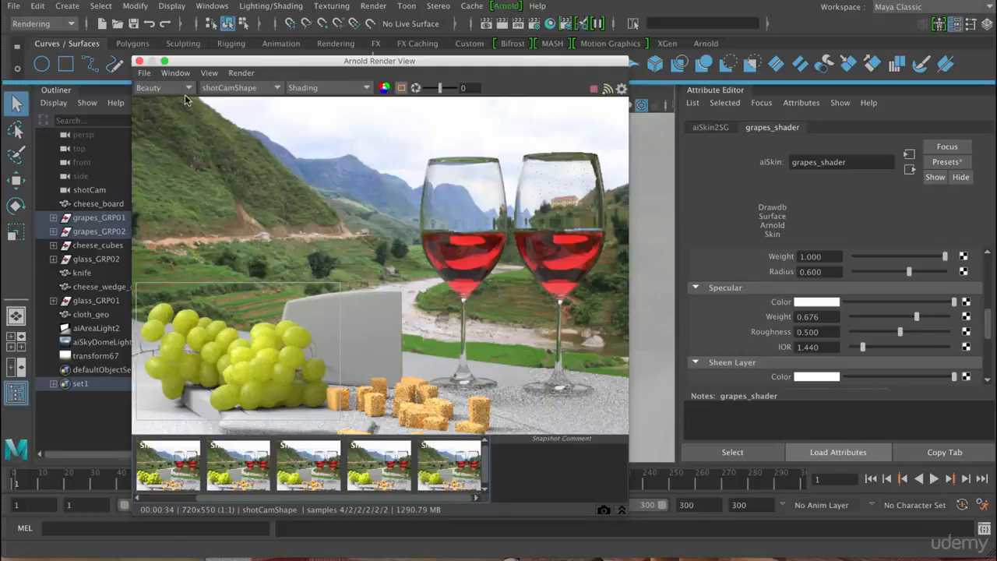
click(185, 91)
click(151, 110)
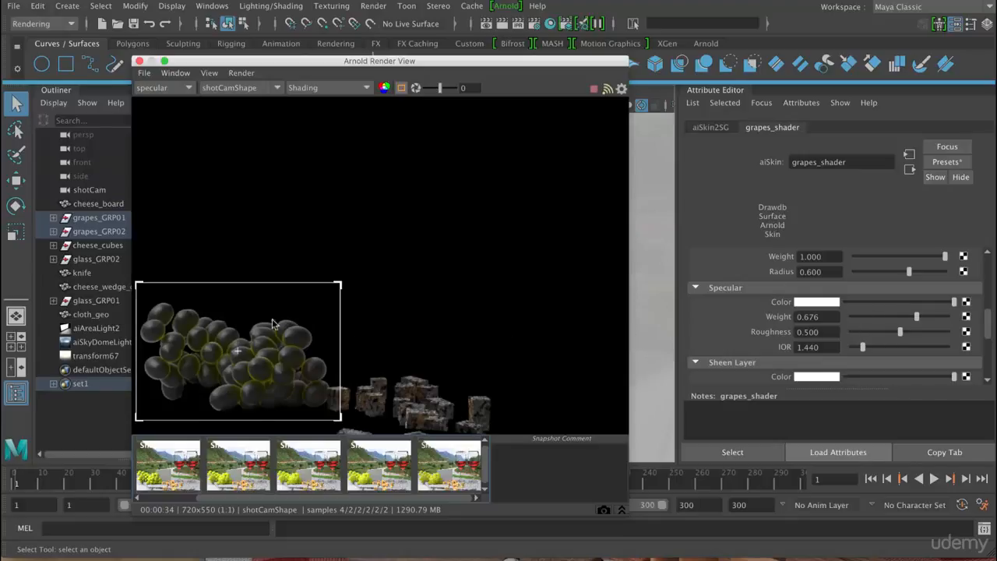
click(180, 88)
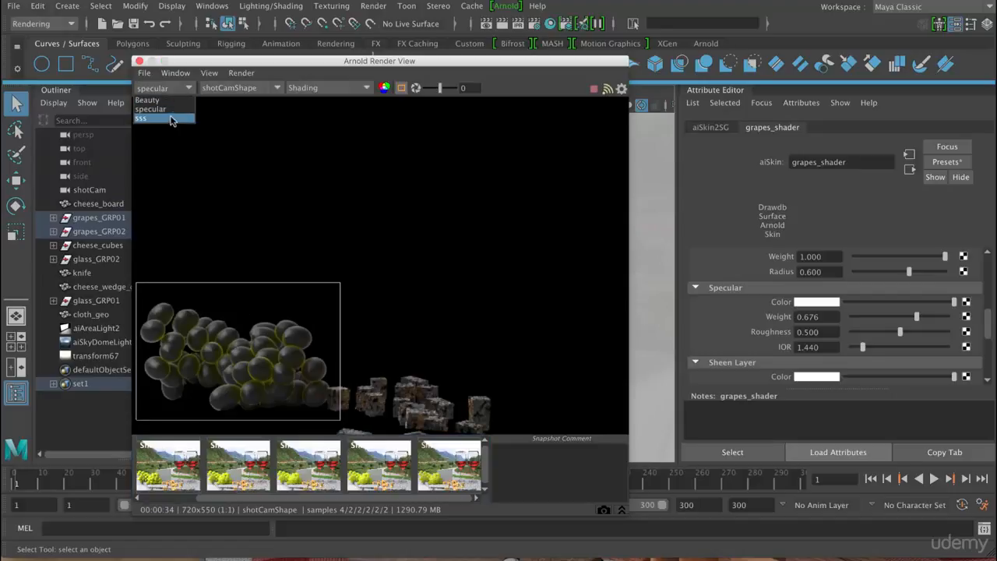
click(170, 118)
click(175, 88)
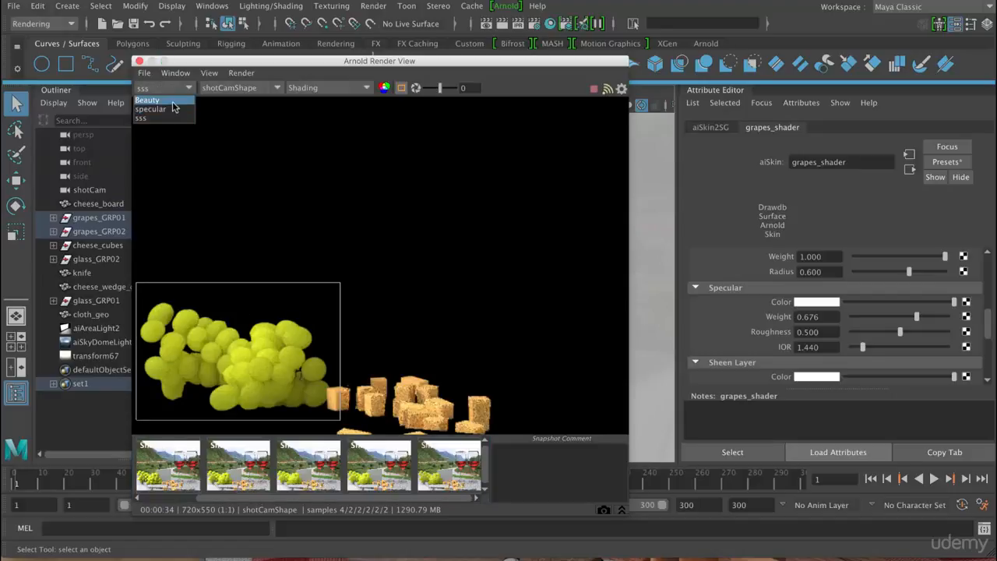
click(152, 101)
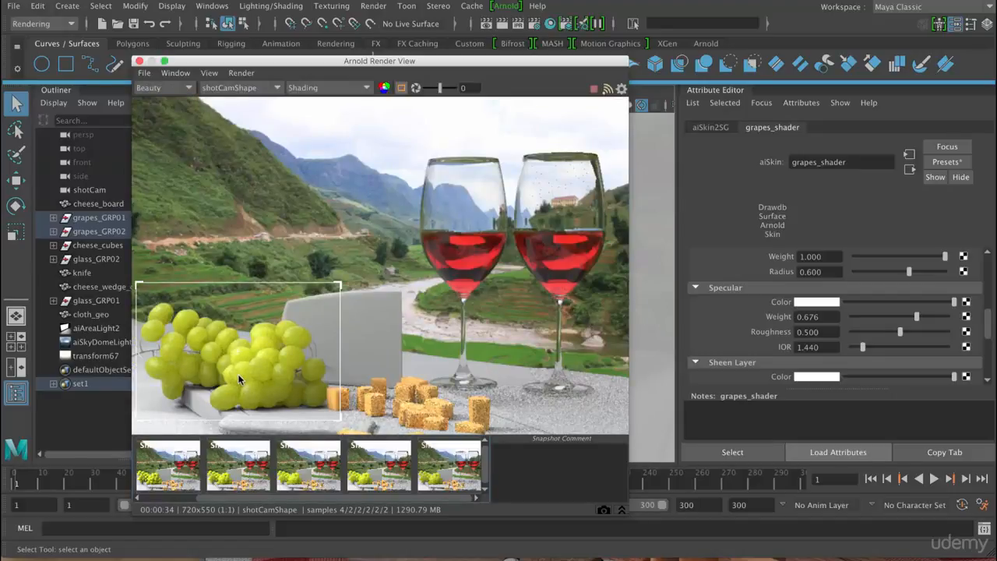
- Compare the Beauty, specular and sss passes of the grapes once more, ending on Beauty
click(184, 88)
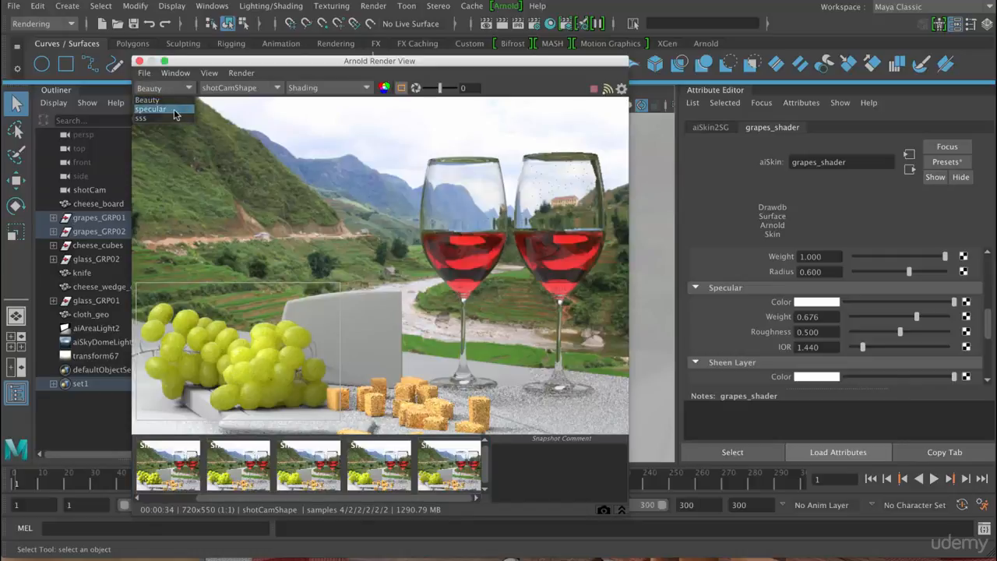
click(175, 109)
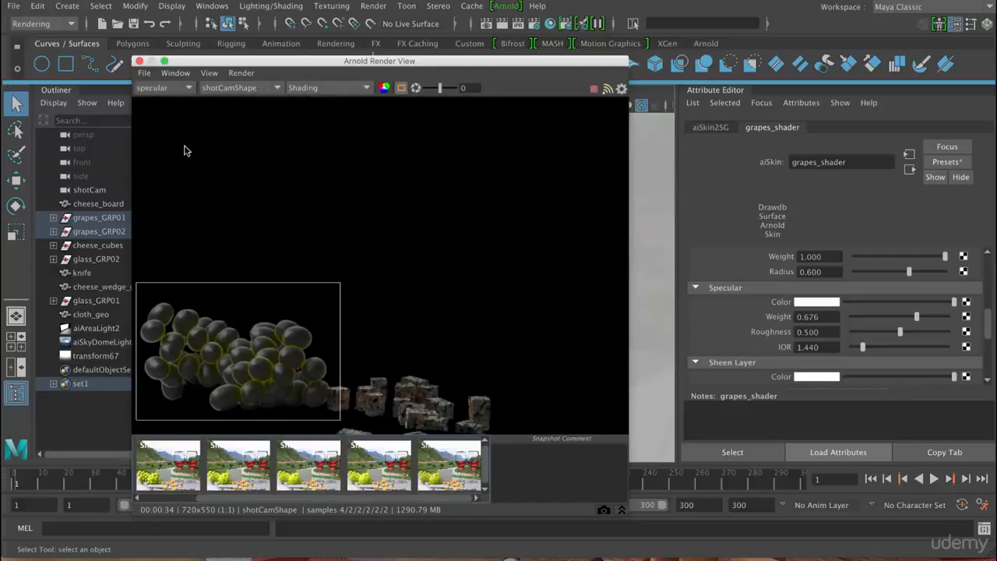
click(184, 88)
click(172, 121)
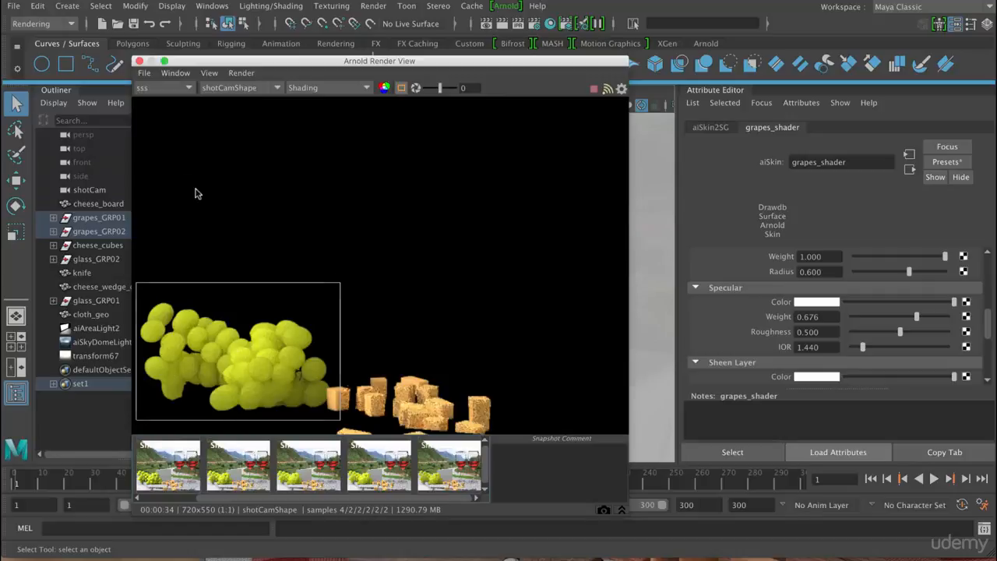
click(179, 89)
click(147, 101)
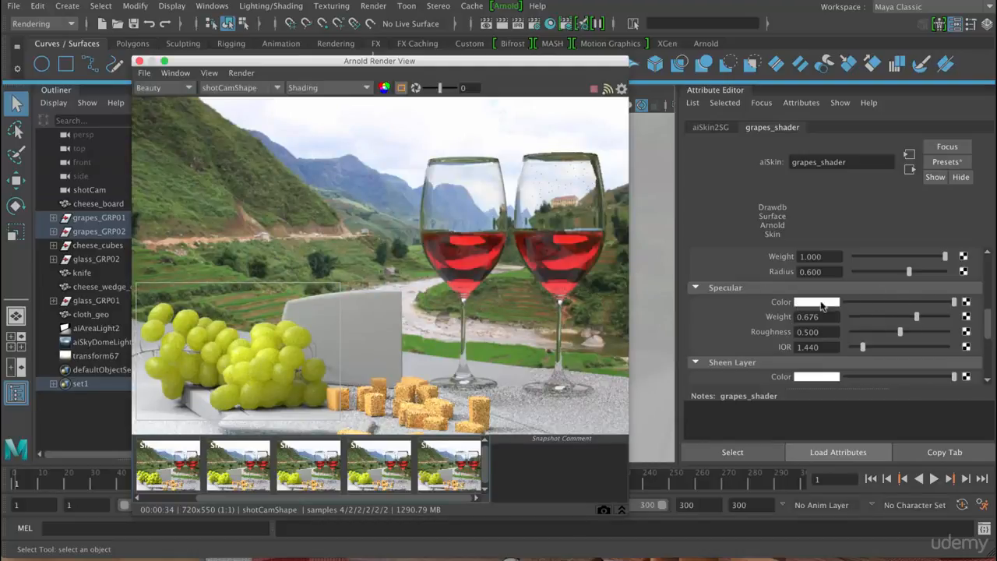
- Connect an Arnold aiNoise texture to the Specular Color of grapes_shader
click(966, 303)
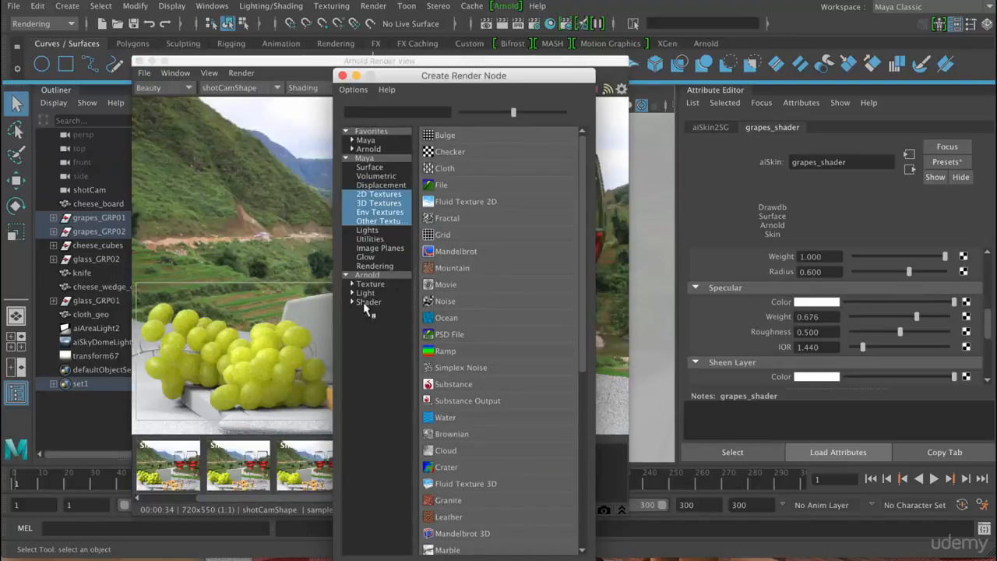
click(369, 284)
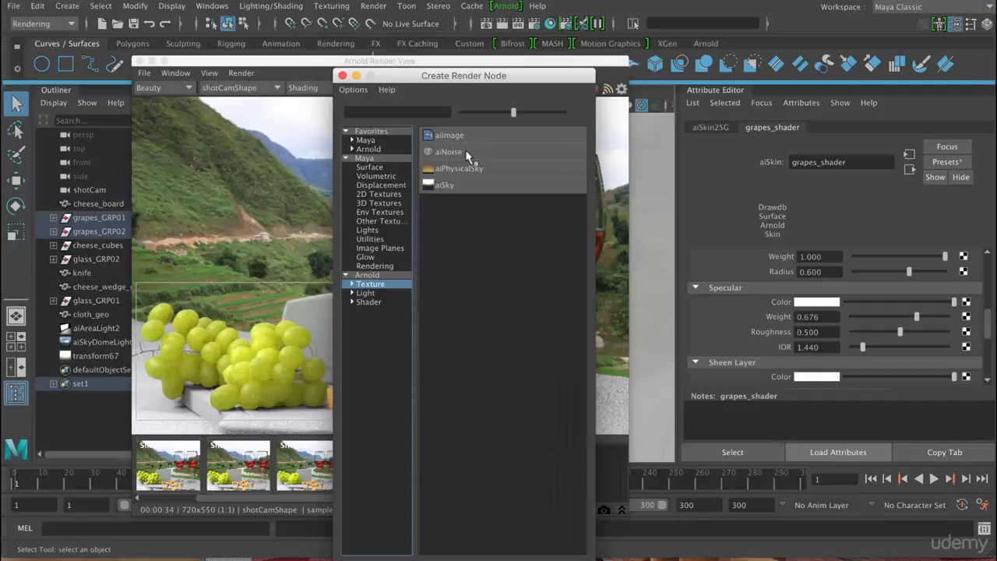
click(466, 156)
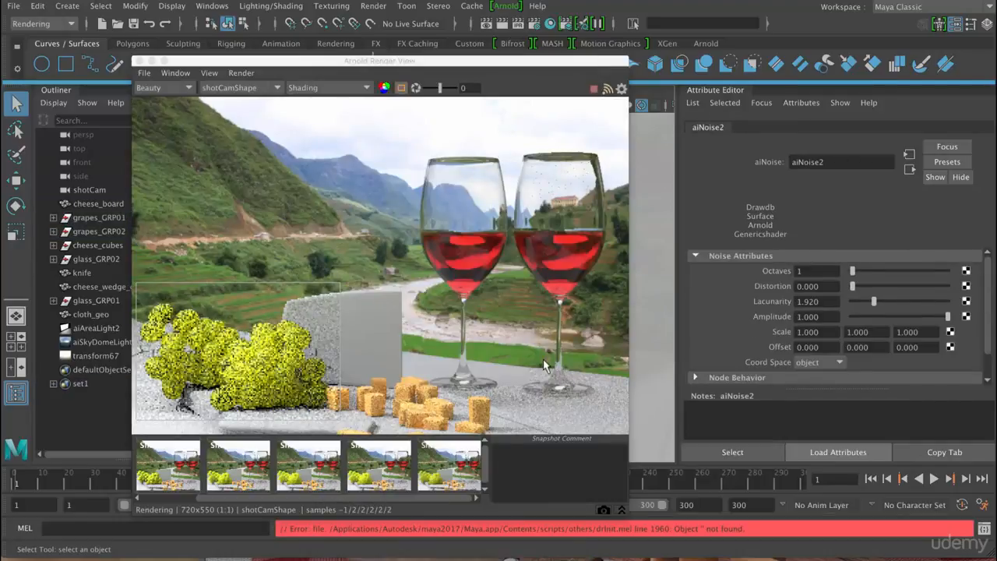
- Set the Scale of the aiNoise texture to 5 on all three axes
click(826, 332)
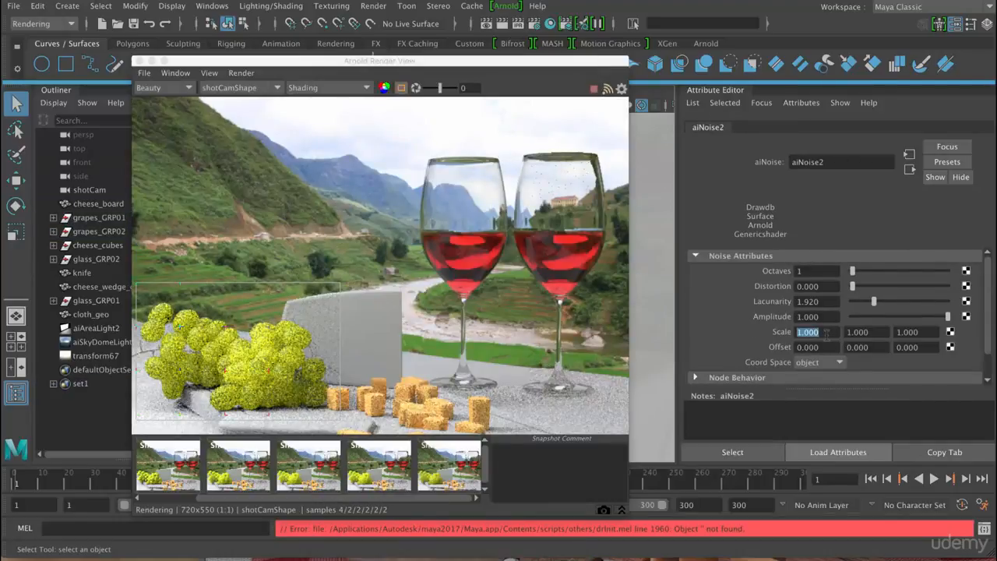
text(5)
key(Tab)
text(5)
key(Return)
click(902, 332)
text(5)
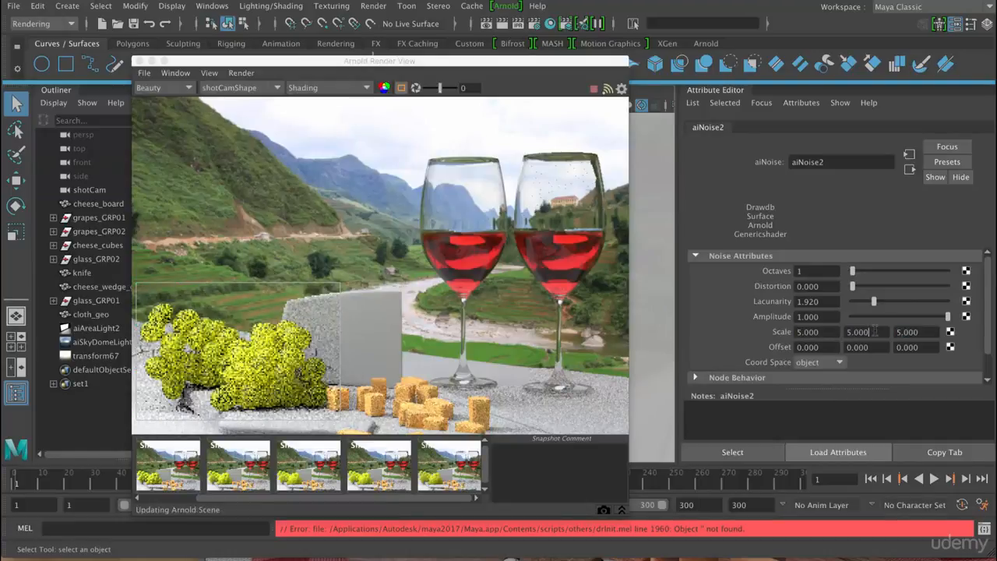
key(Return)
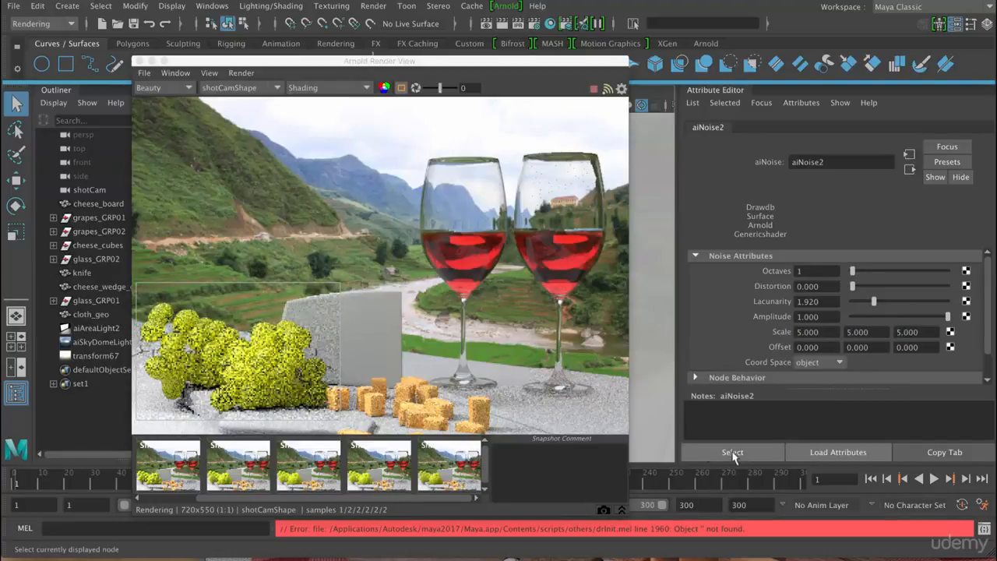
- Isolate the aiNoise texture in the render and set its Octaves to 3 and Lacunarity to 3.206
click(367, 88)
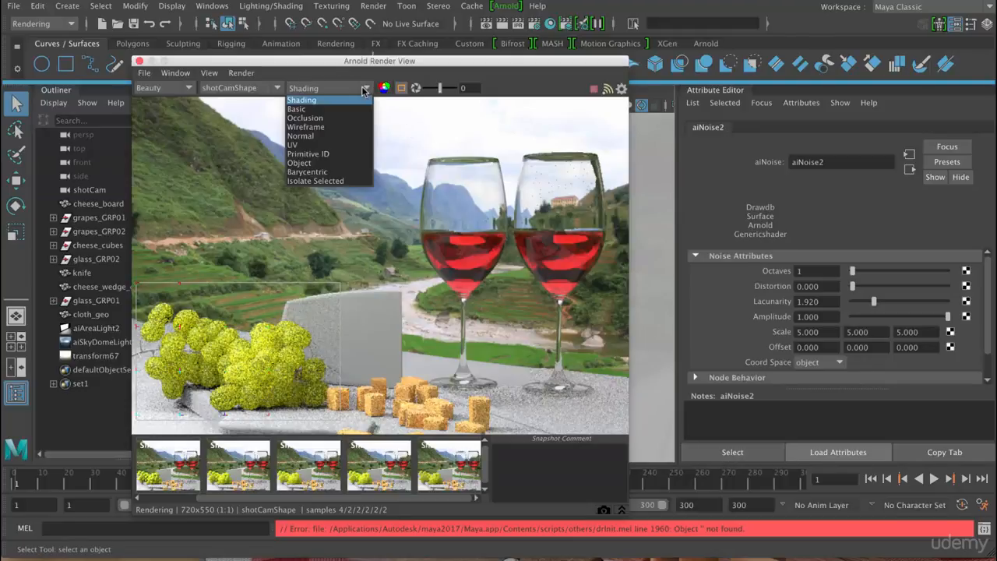
click(341, 181)
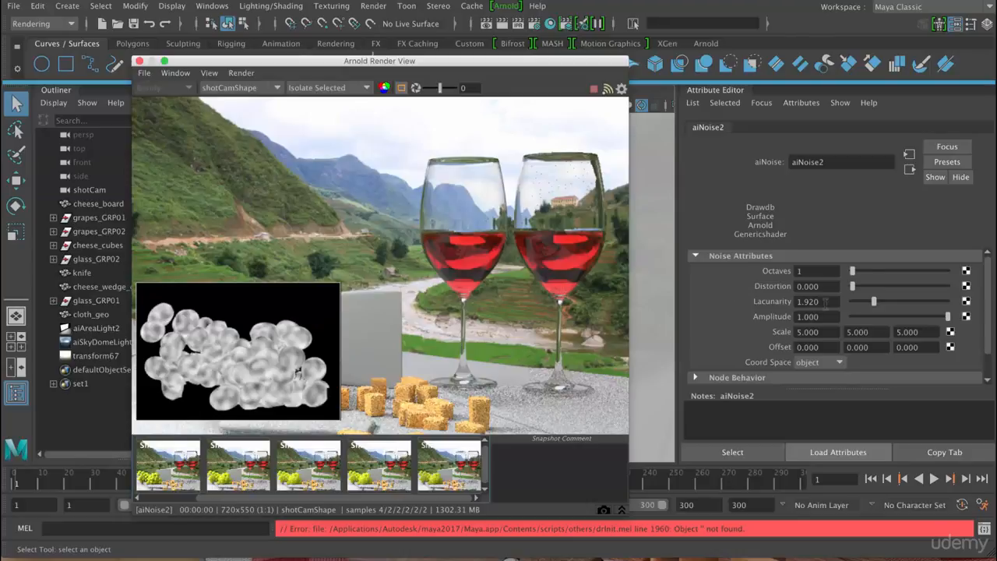
drag(852, 273, 862, 275)
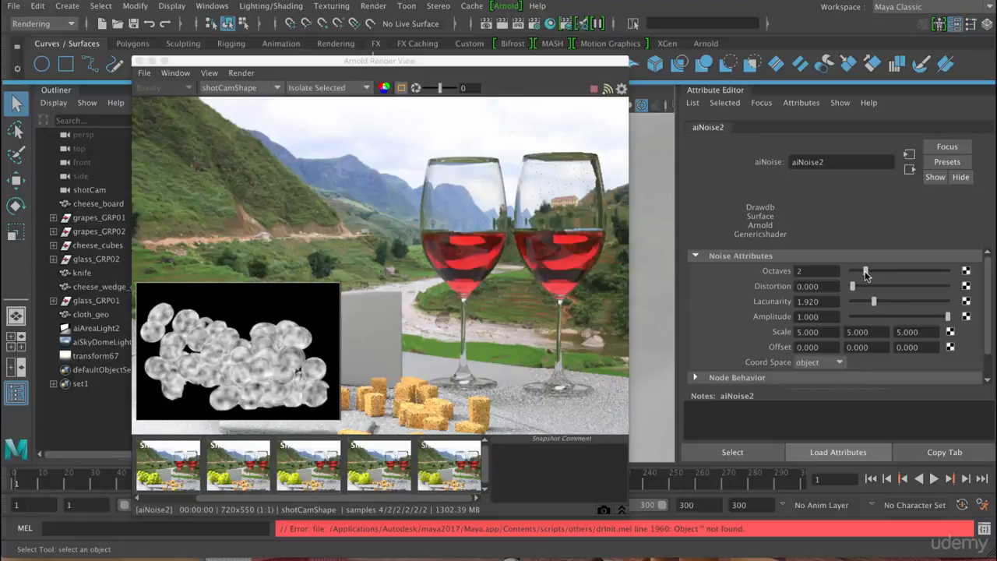
drag(866, 274, 879, 272)
drag(874, 302, 944, 301)
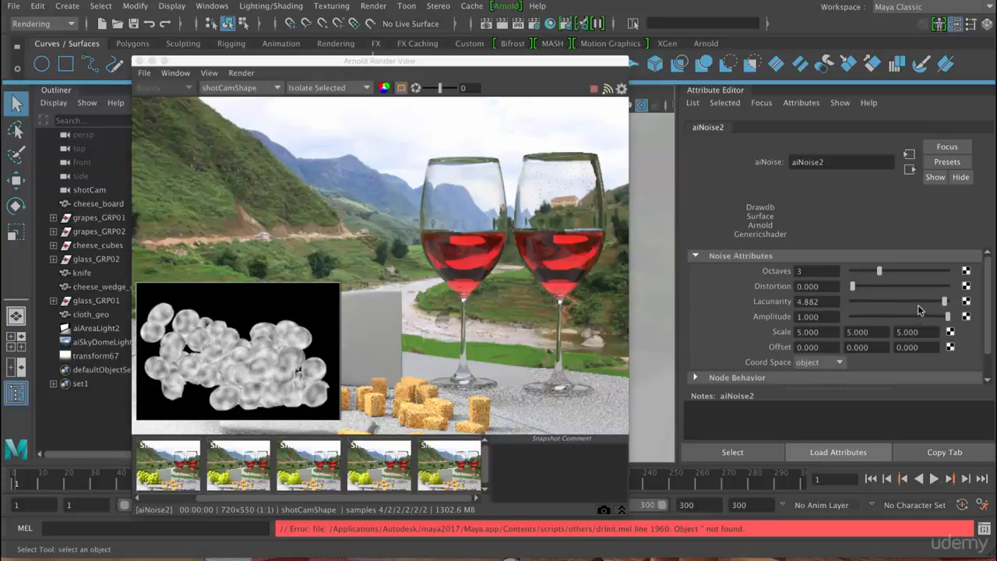
mouse_move(923, 309)
mouse_down()
mouse_move(893, 307)
mouse_move(904, 308)
mouse_up()
- Restore the full Shading render and check the grapes' specular pass before returning to Beauty
click(347, 88)
click(343, 99)
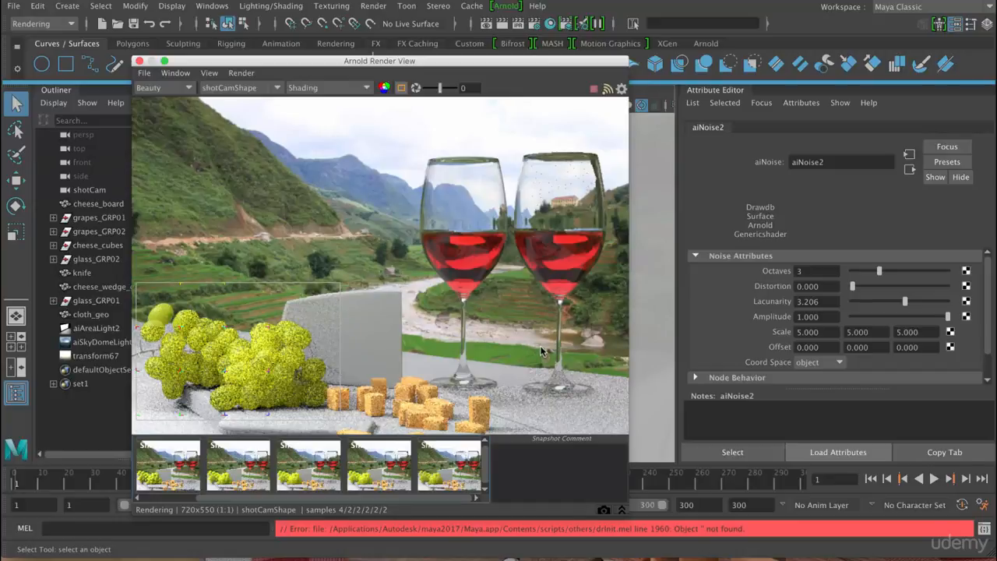
click(187, 88)
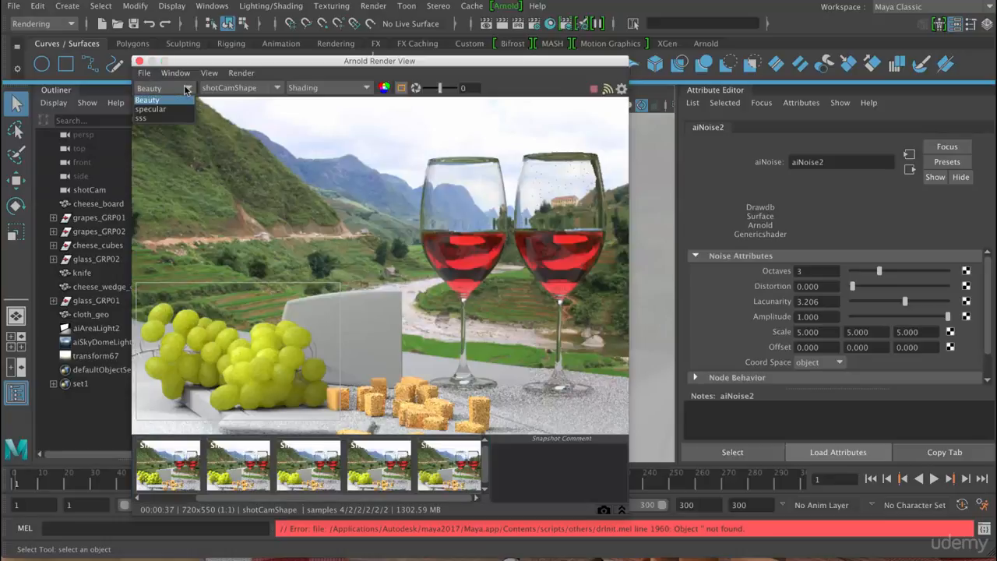
click(173, 110)
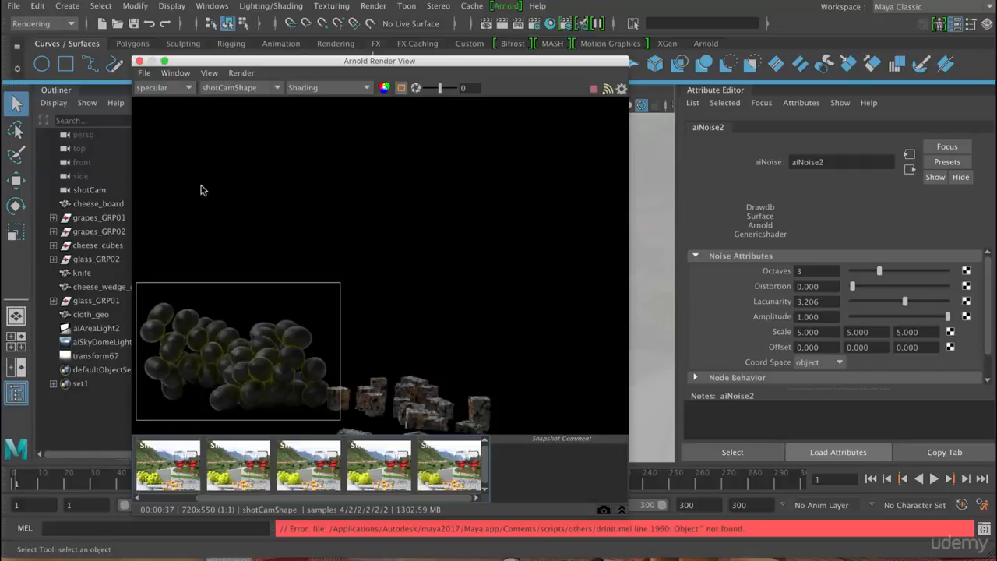
click(179, 88)
click(176, 98)
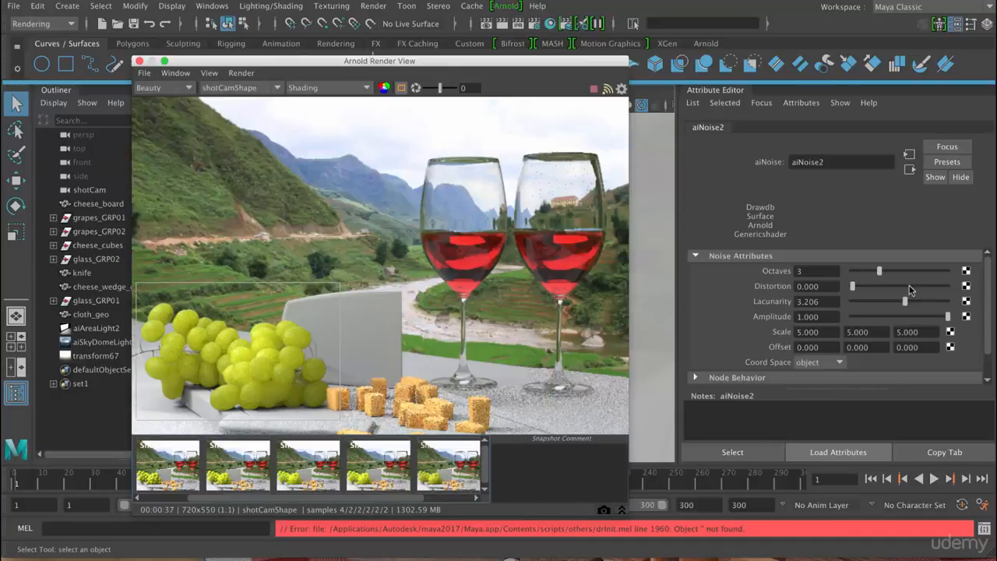
- Set the aiNoise Amplitude to 2 and check the effect in the specular pass before returning to Beauty
click(805, 319)
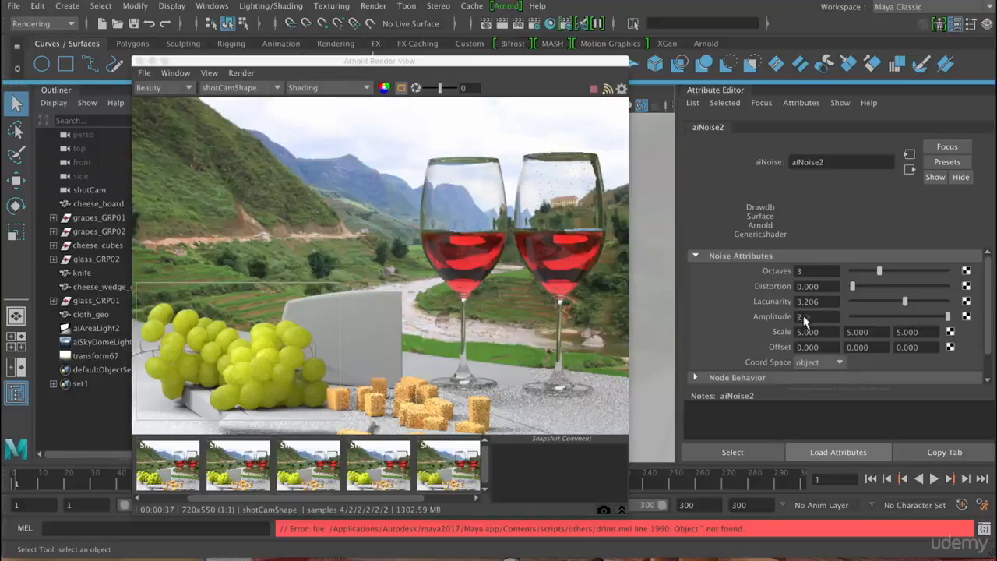
key(Return)
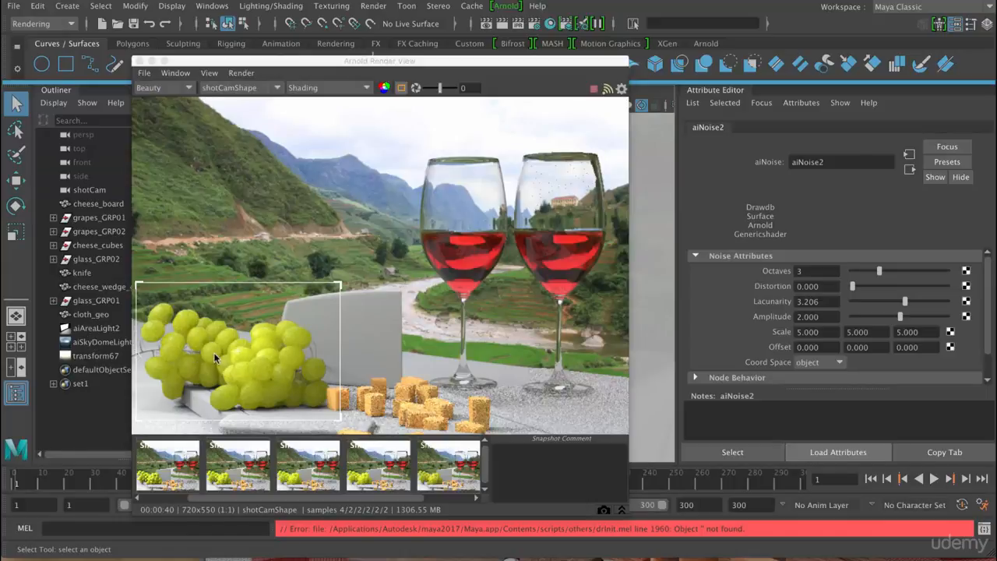
click(187, 89)
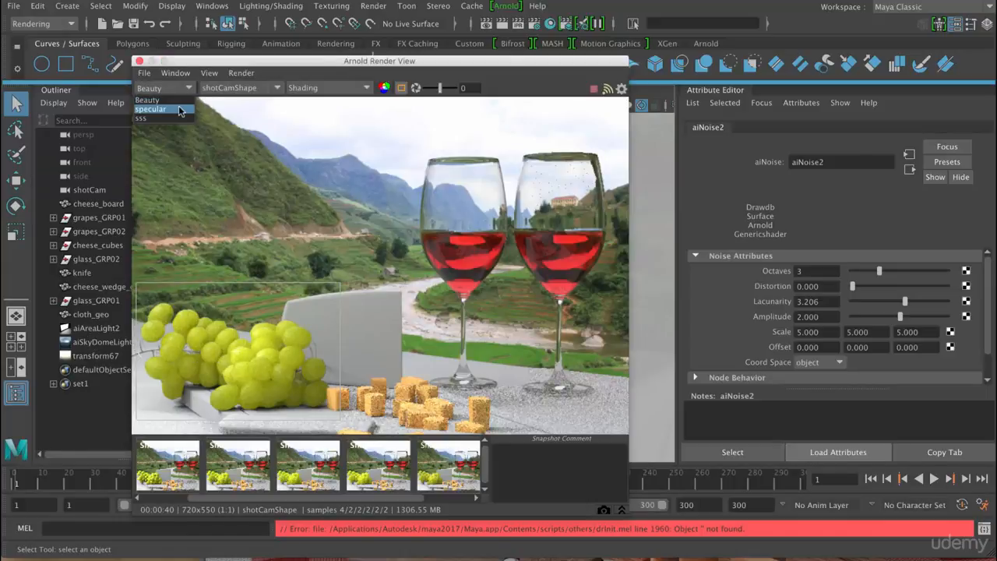
click(181, 110)
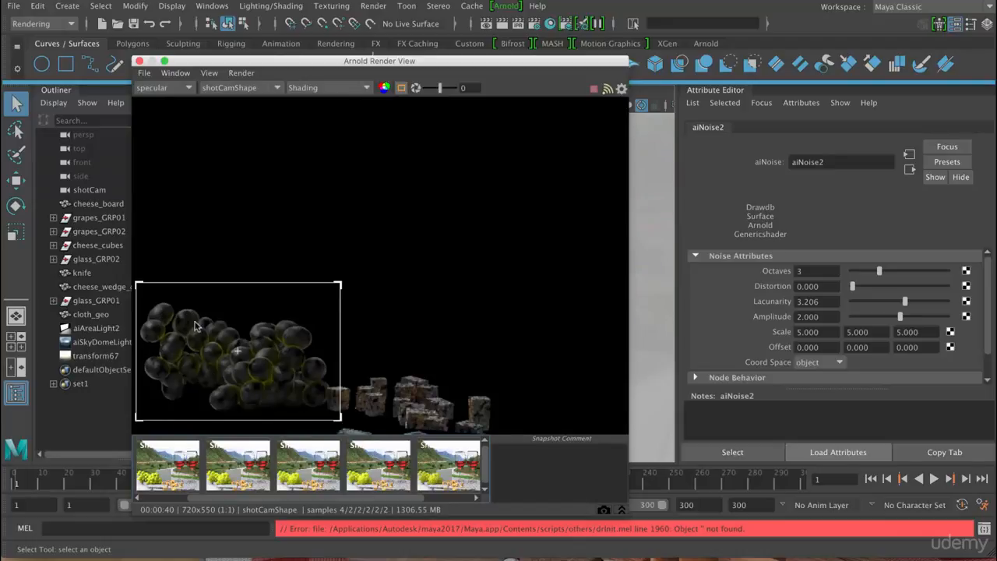
click(180, 88)
click(173, 101)
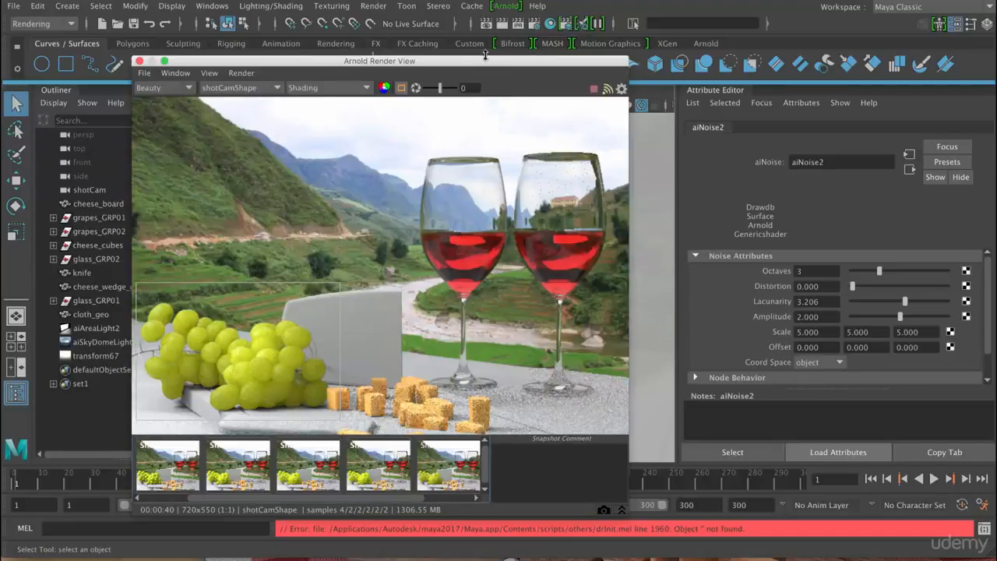
- Move the render view aside, then open the Hypershade and enlarge it to fill the screen
mouse_move(484, 63)
mouse_down()
mouse_move(477, 159)
mouse_move(433, 51)
mouse_move(359, 61)
mouse_move(496, 62)
mouse_up()
click(550, 25)
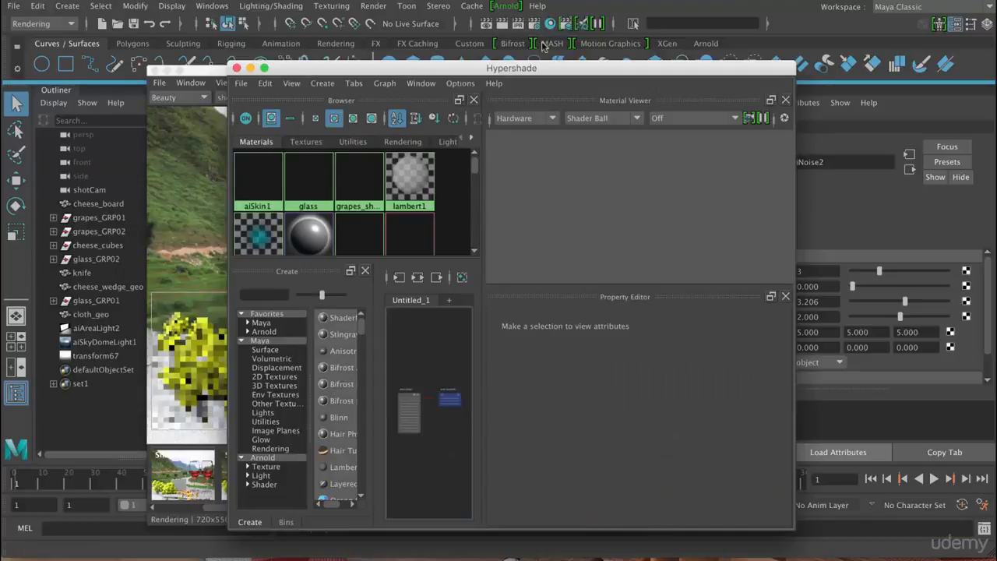
drag(531, 73, 405, 32)
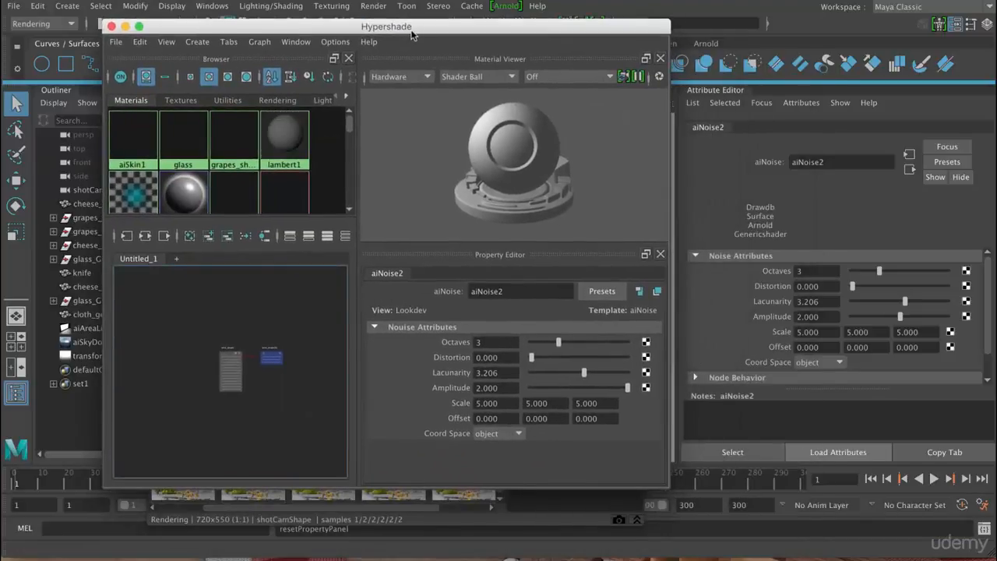
double_click(411, 30)
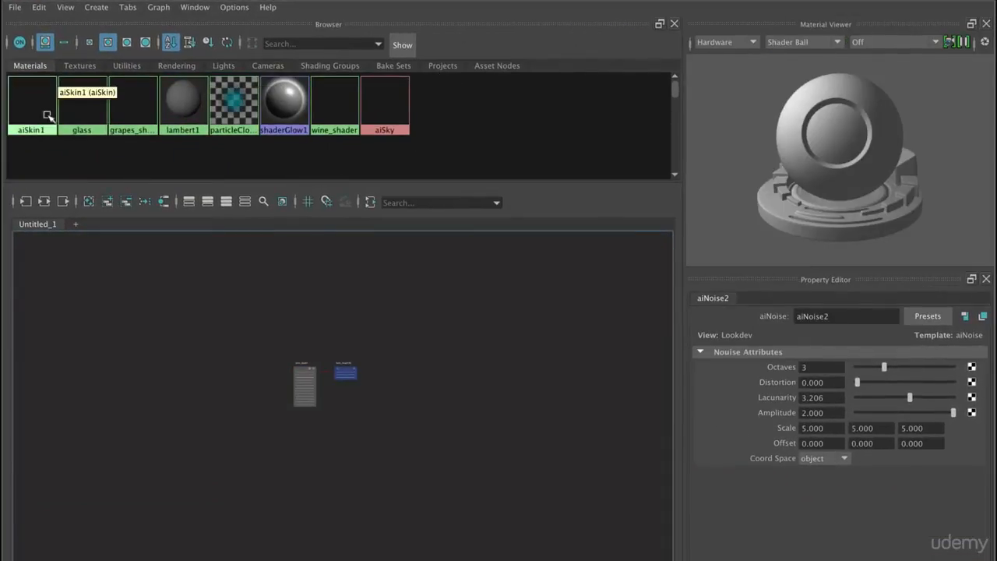
- Graph the input and output connections of grapes_shader in the Hypershade and bring its Specular attributes into view
drag(137, 108, 184, 317)
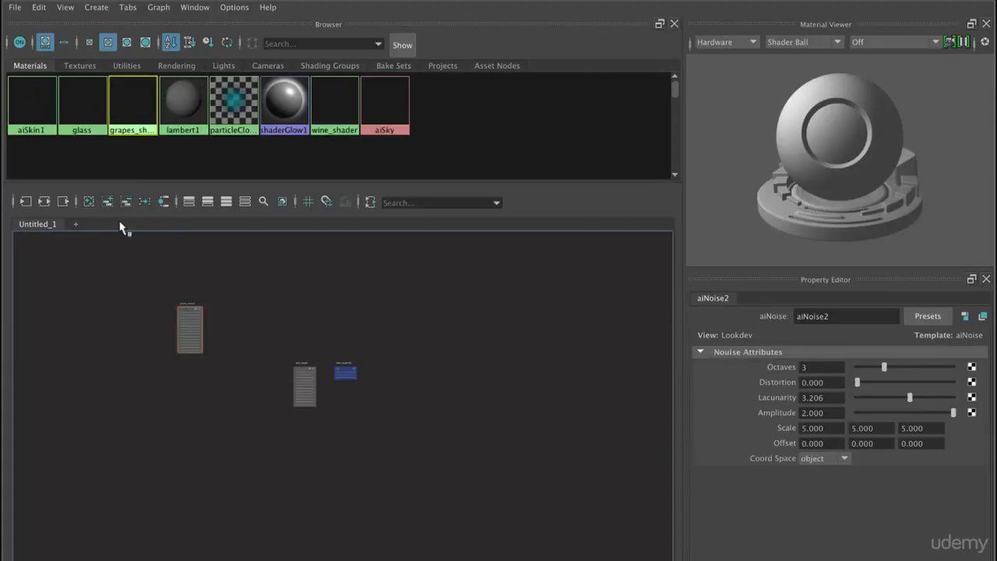
click(43, 200)
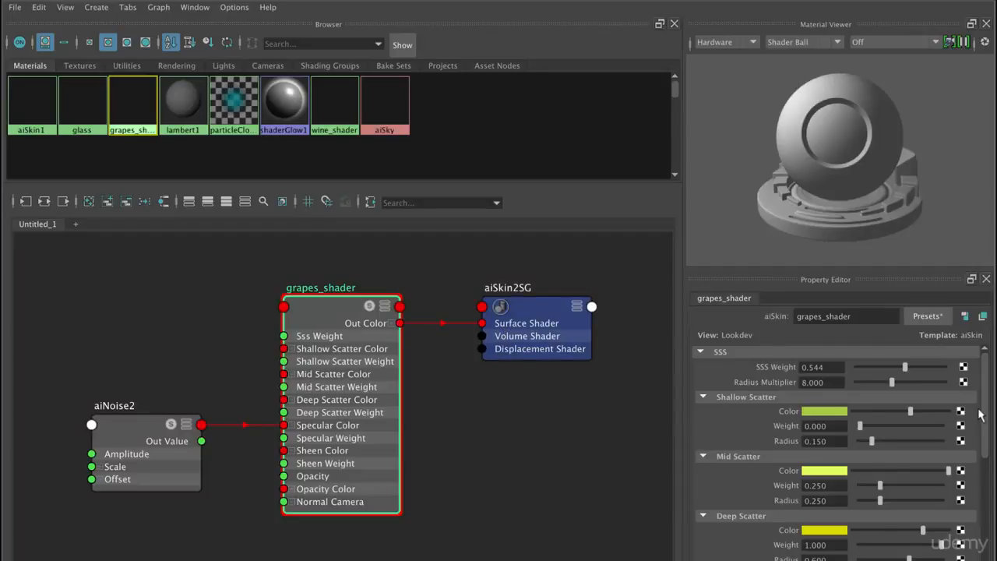
drag(986, 385, 974, 445)
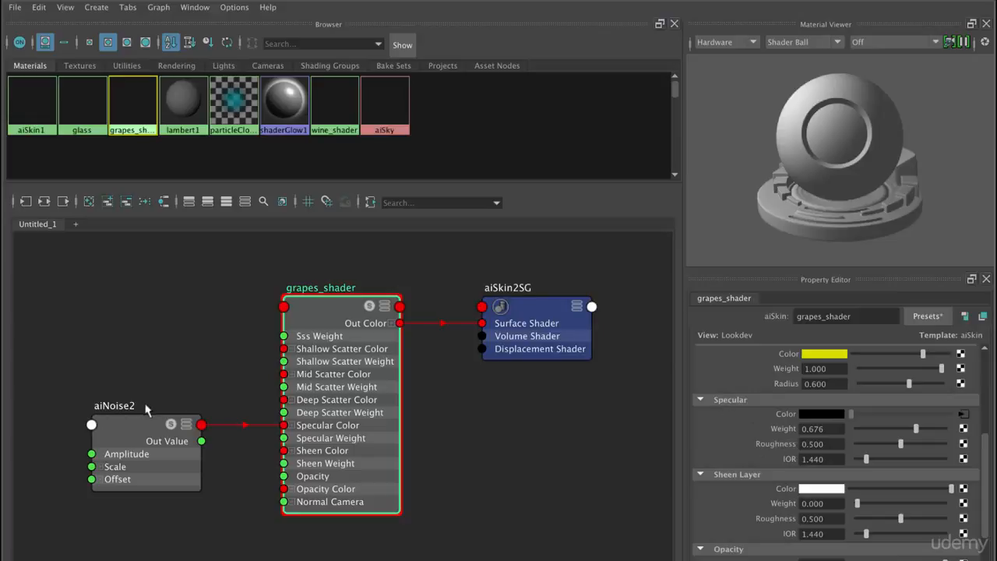
- Connect aiNoise2's Out Value to the Specular Roughness of grapes_shader, then close the Hypershade
middle_drag(131, 432, 762, 449)
click(244, 464)
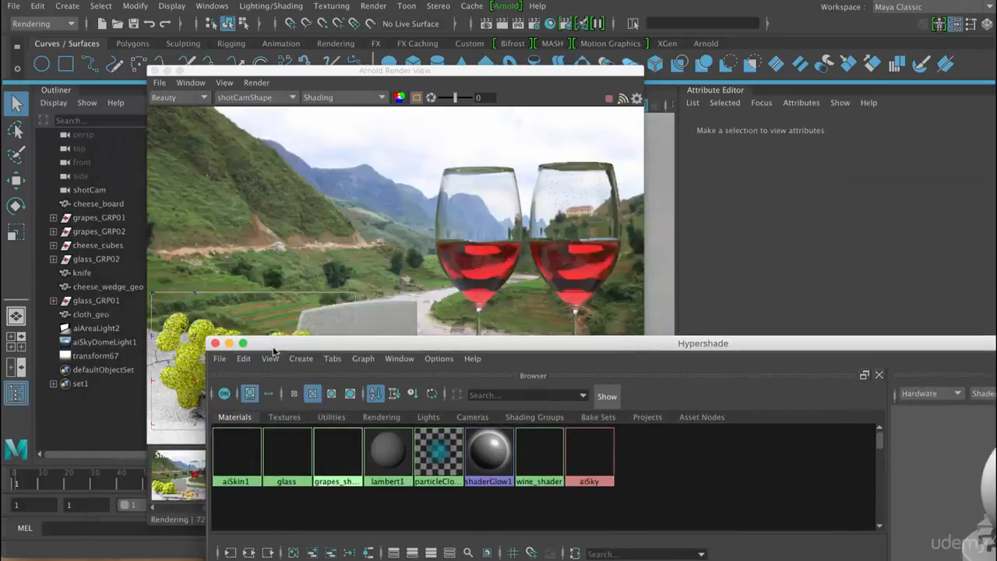
drag(271, 343, 278, 322)
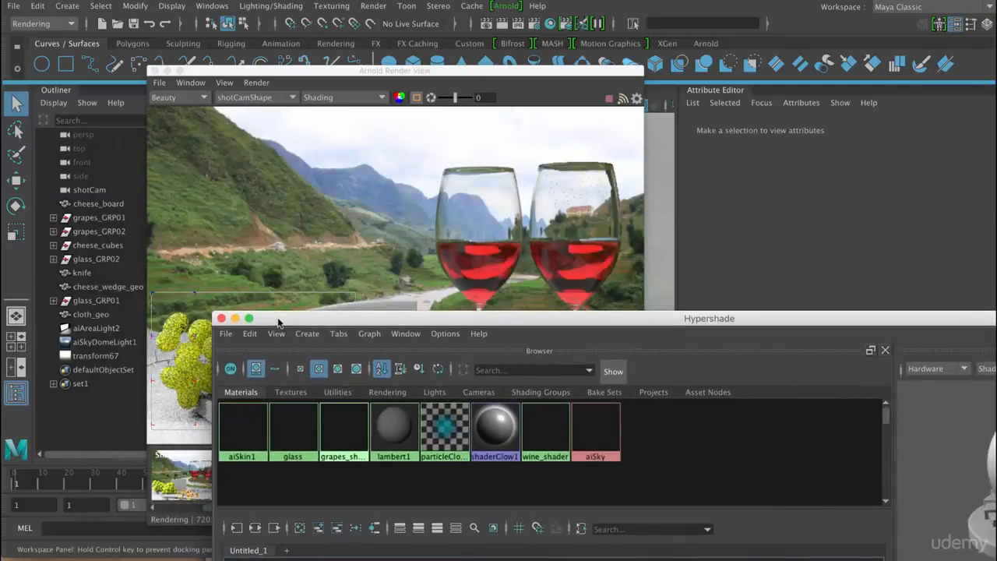
click(221, 319)
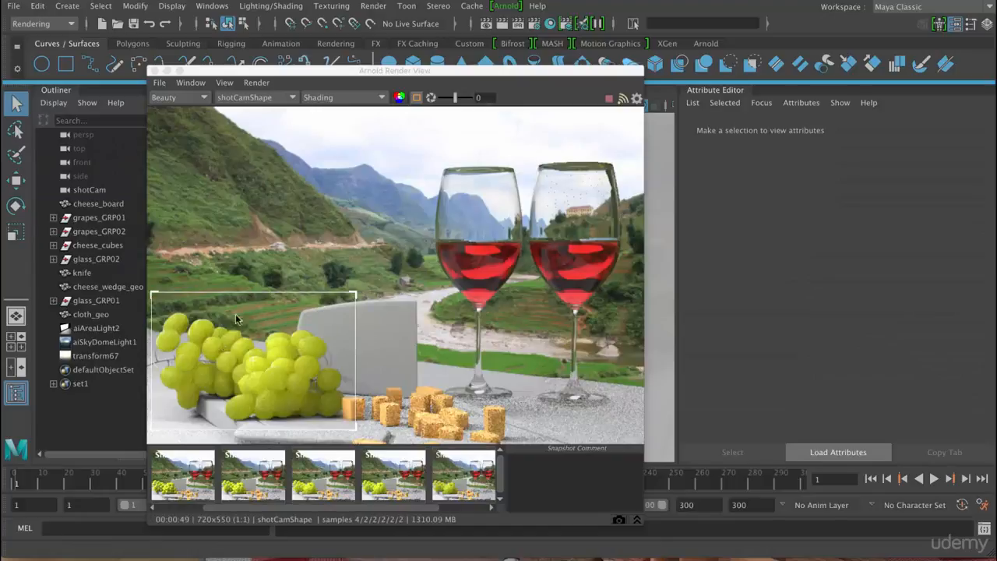
- Check the noise-driven roughness on the grapes in the specular pass before returning to Beauty
click(178, 98)
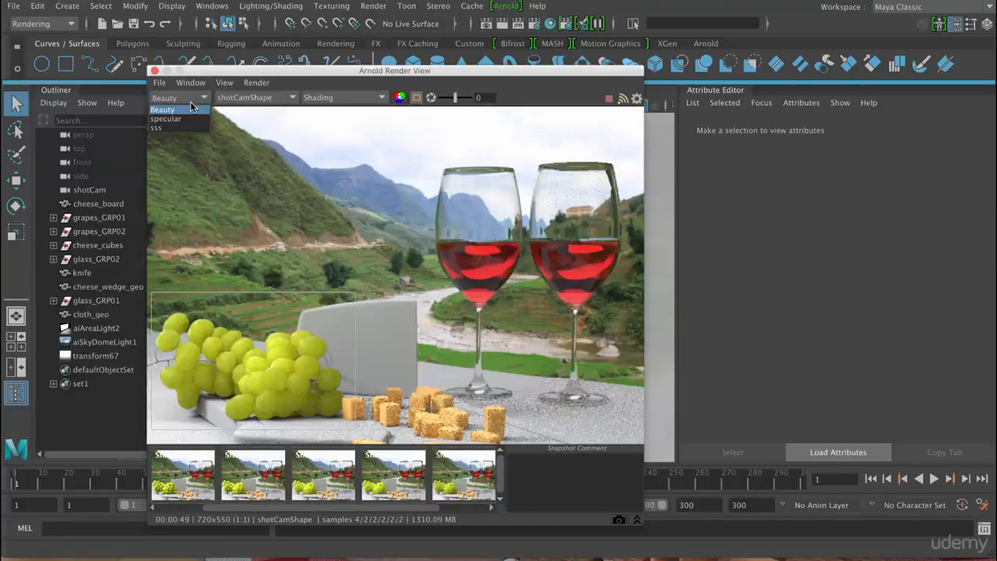
click(187, 122)
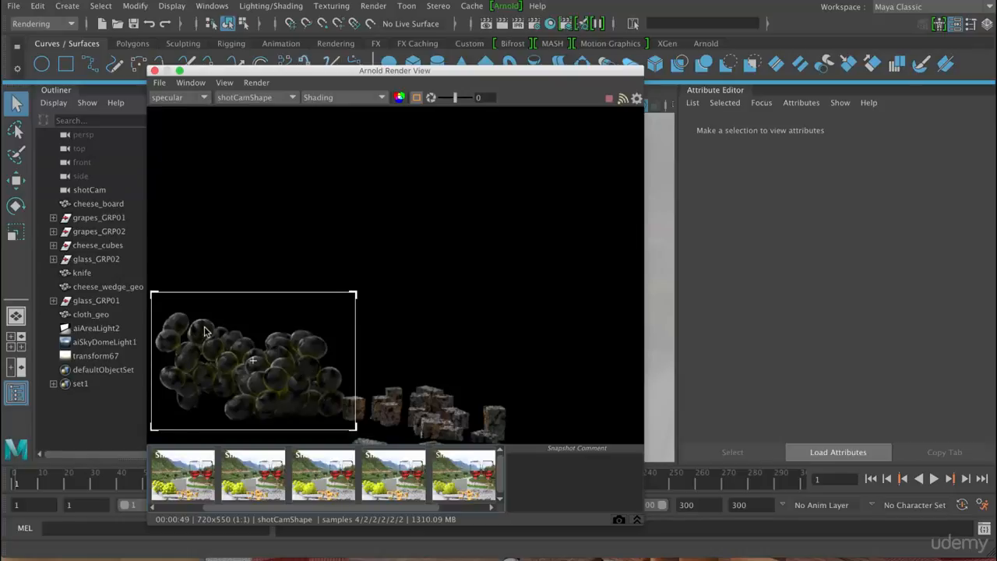
click(180, 98)
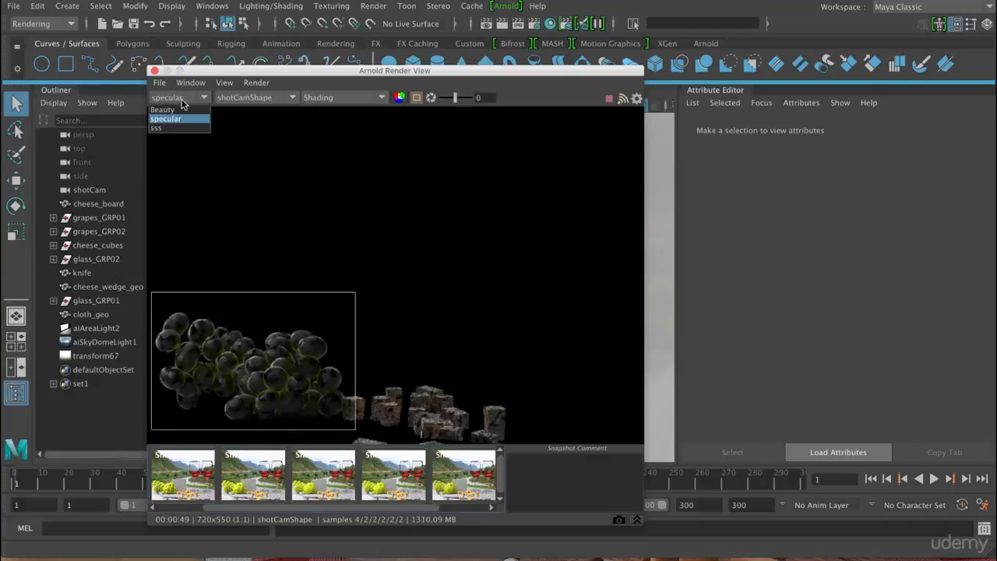
click(175, 108)
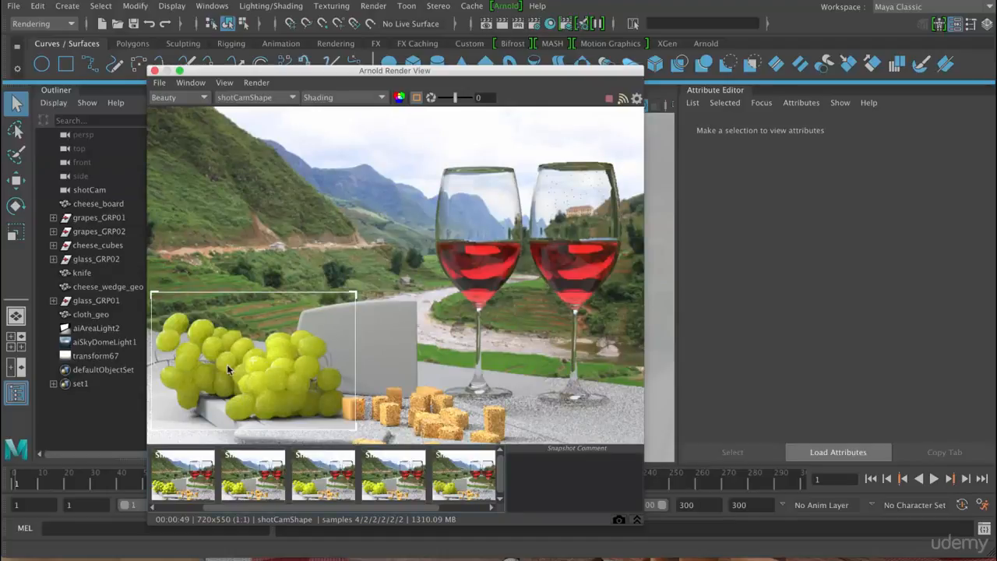
- Set the Specular IOR of grapes_shader to 2.206 while viewing the specular pass, then return to Beauty
drag(405, 75, 394, 39)
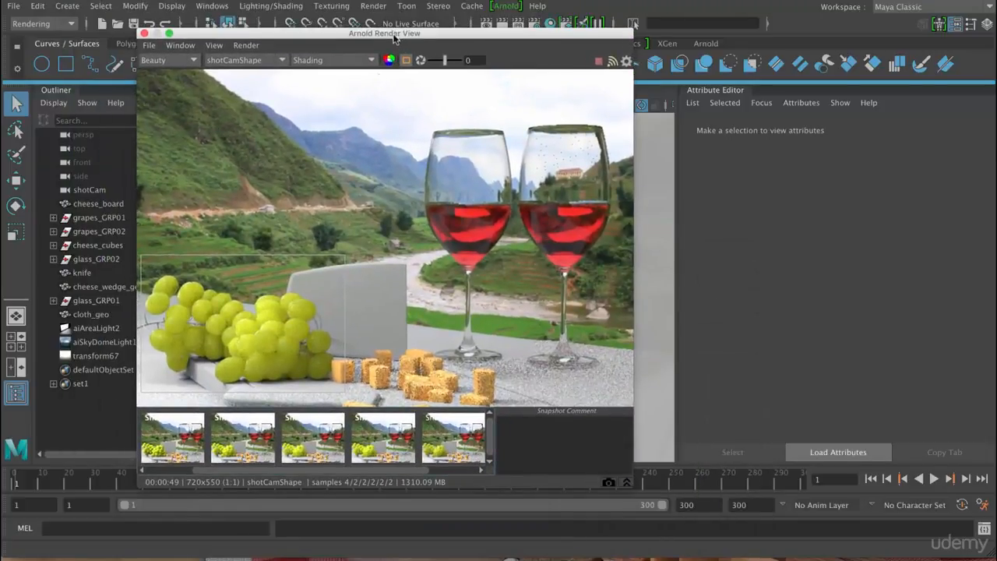
click(274, 336)
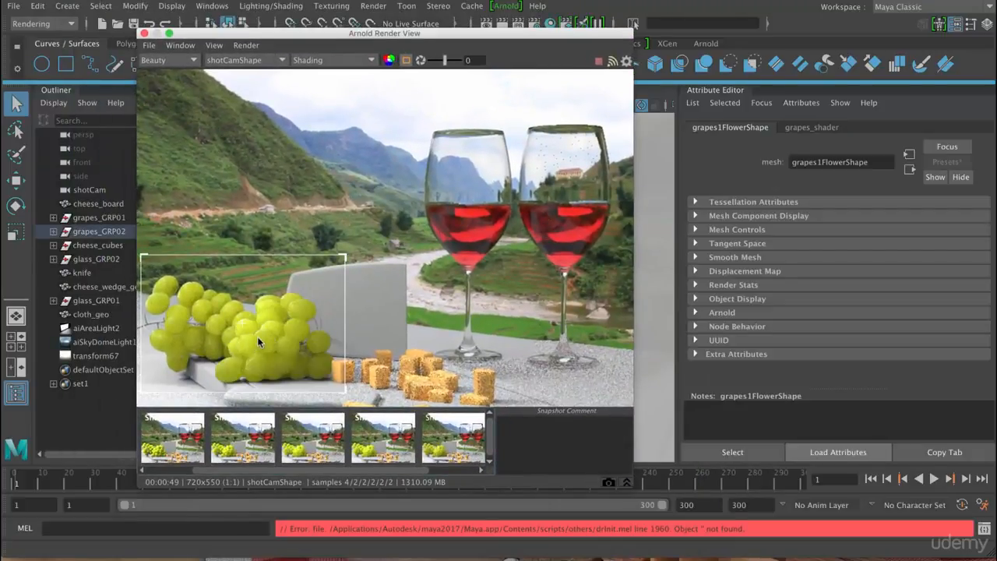
click(826, 130)
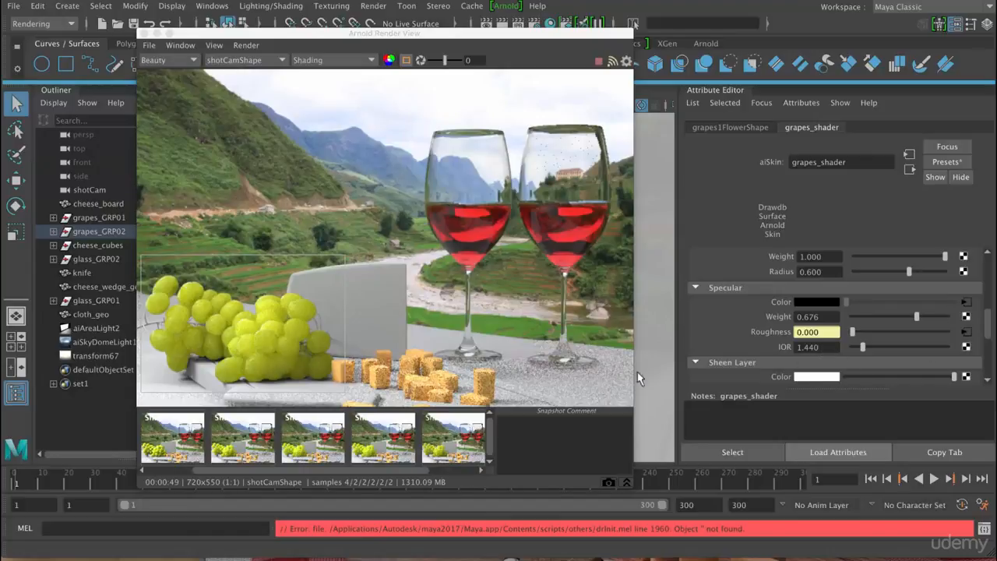
click(182, 61)
click(164, 78)
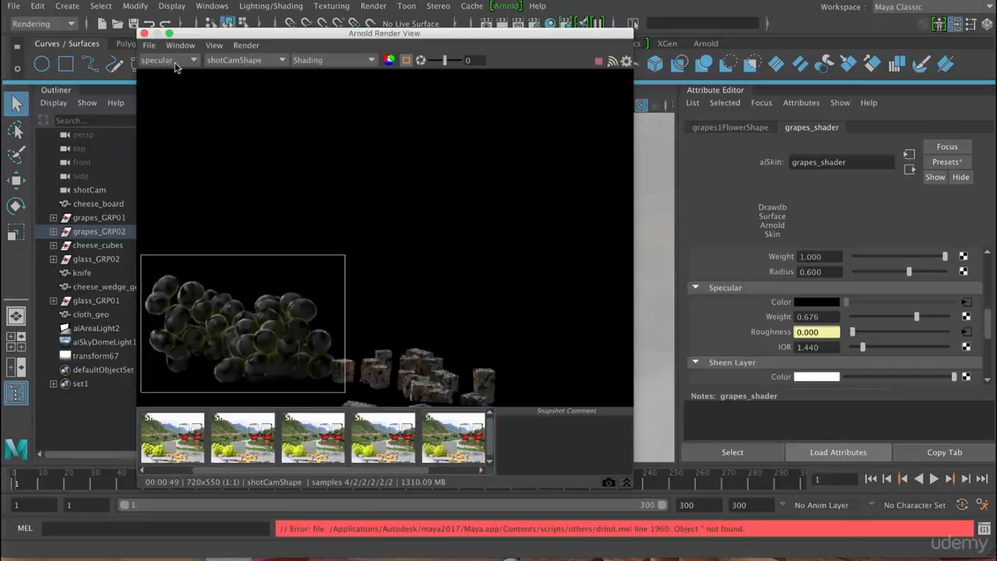
click(880, 350)
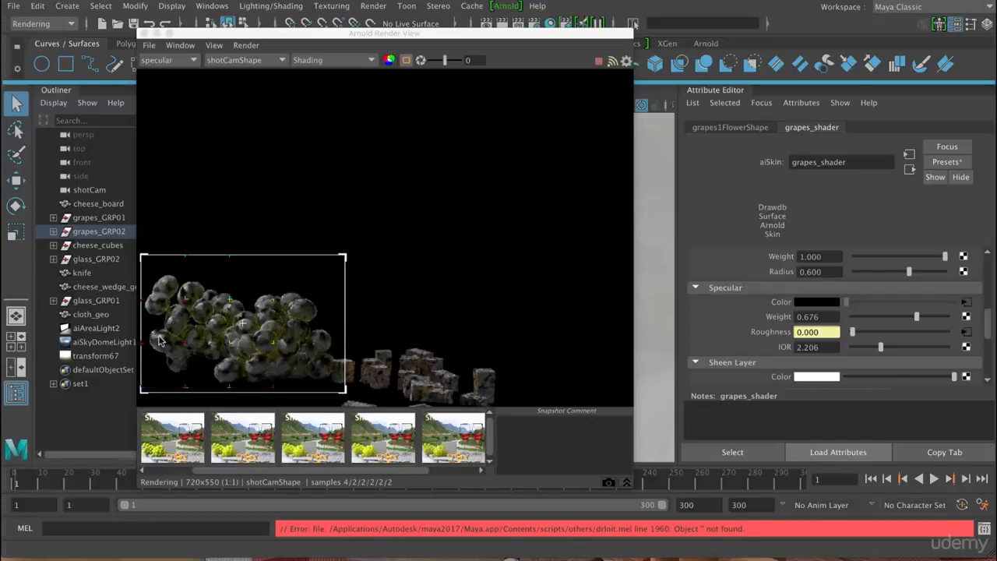
click(176, 61)
click(153, 72)
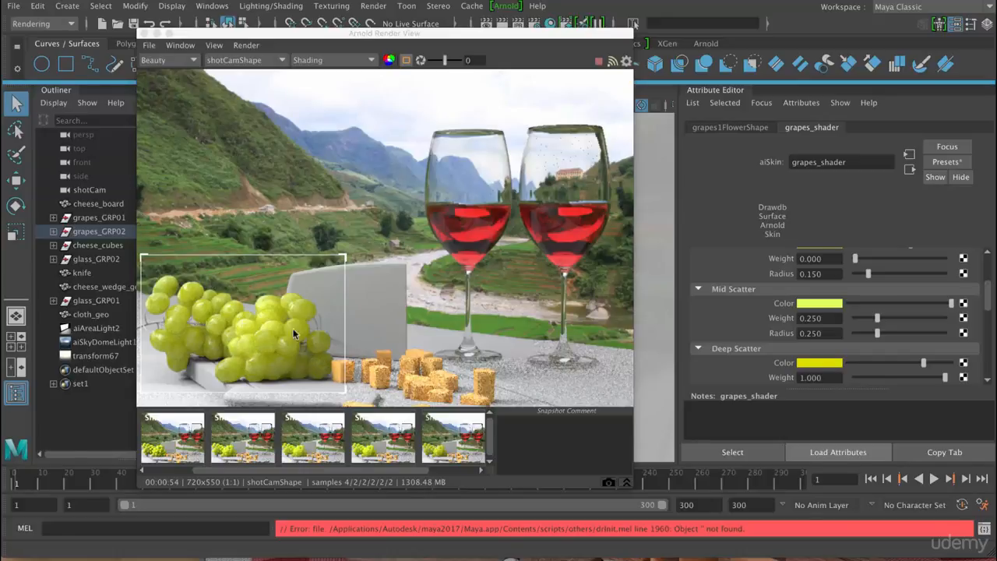
- Set the Mid Scatter Weight of grapes_shader to 0.15, storing a render snapshot before and after the change
click(608, 482)
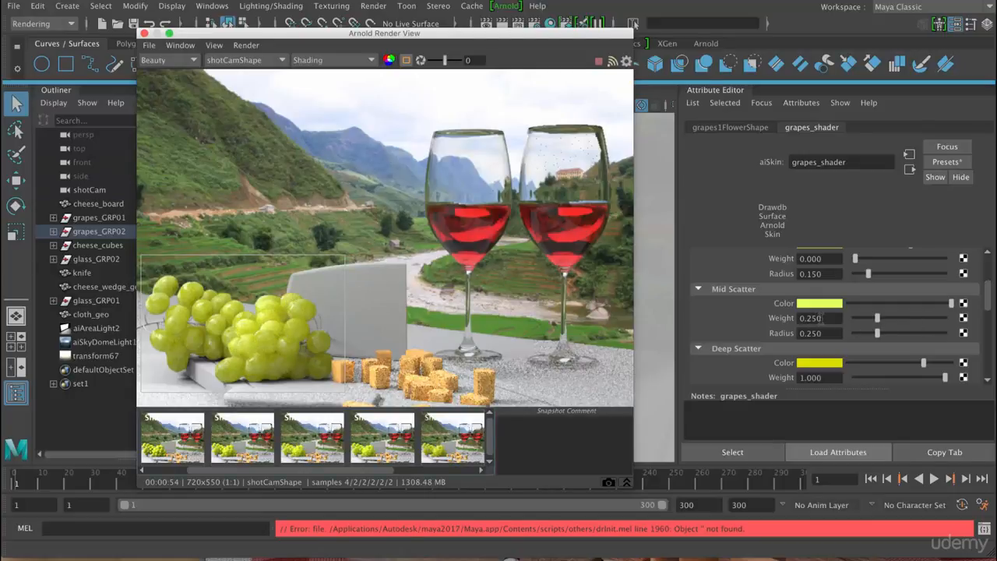
drag(823, 318, 813, 345)
text(.1)
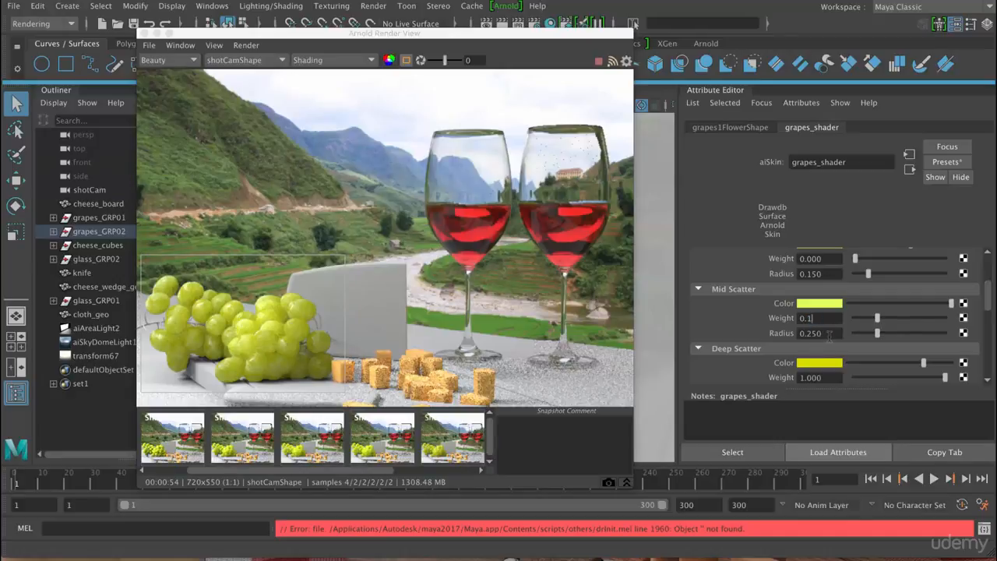
key(Return)
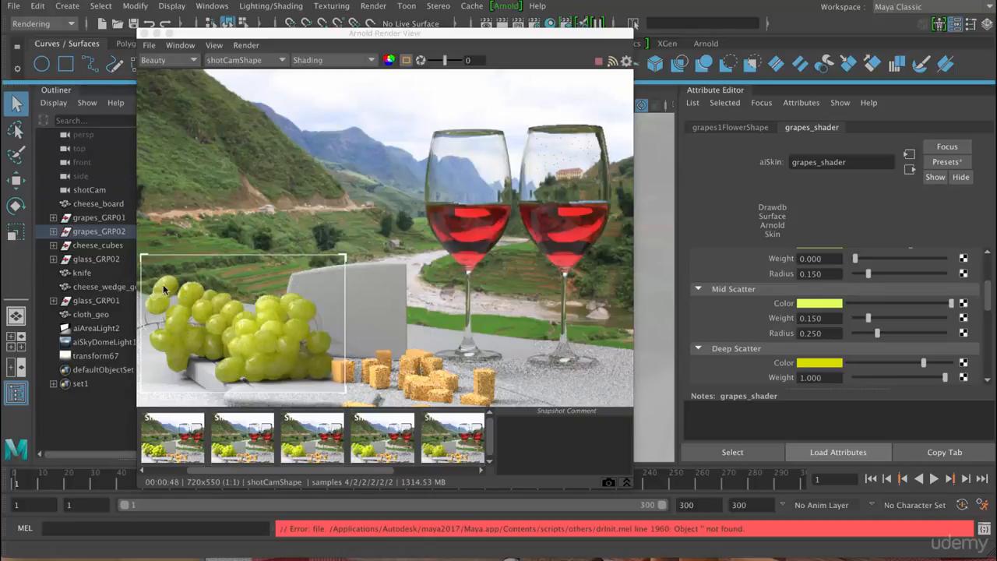
click(612, 484)
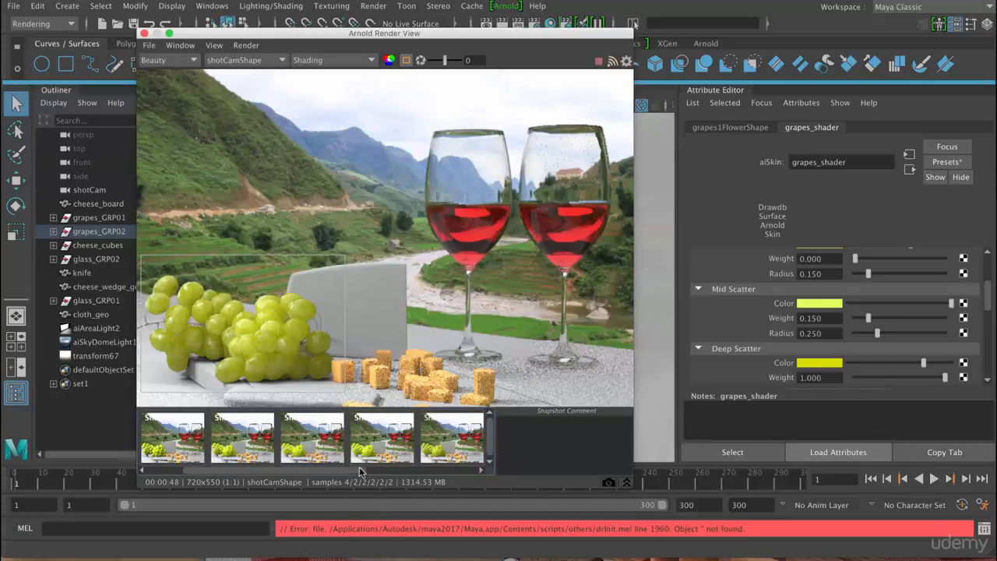
- Compare the two latest render snapshots repeatedly to judge the Mid Scatter Weight change, ending on the newest one
drag(348, 473, 455, 473)
click(429, 430)
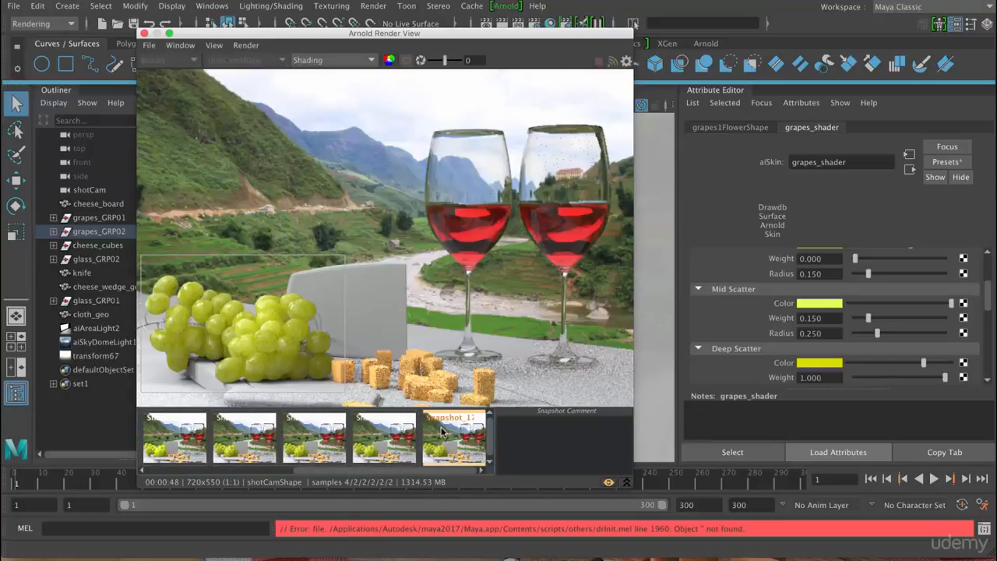
click(382, 434)
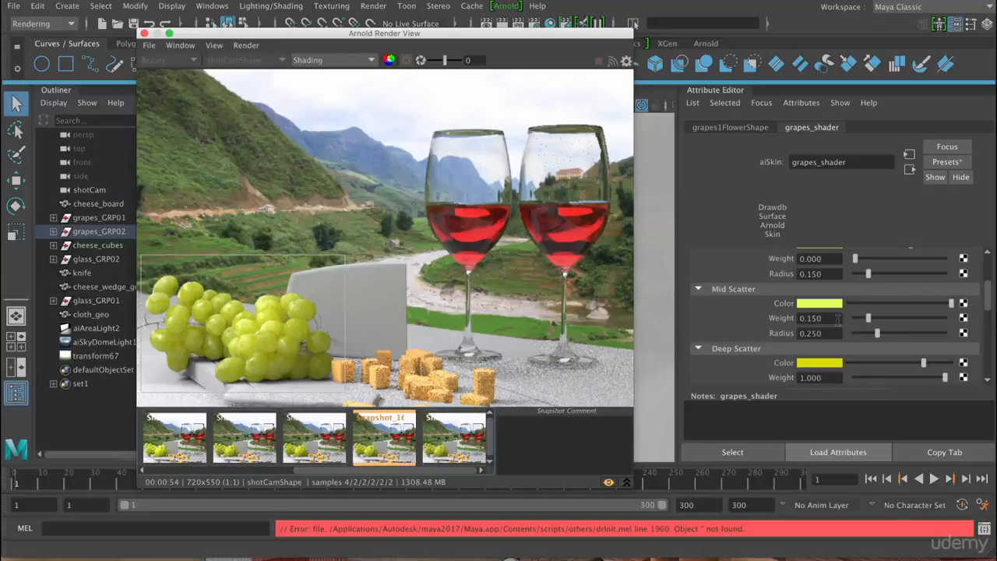
click(444, 445)
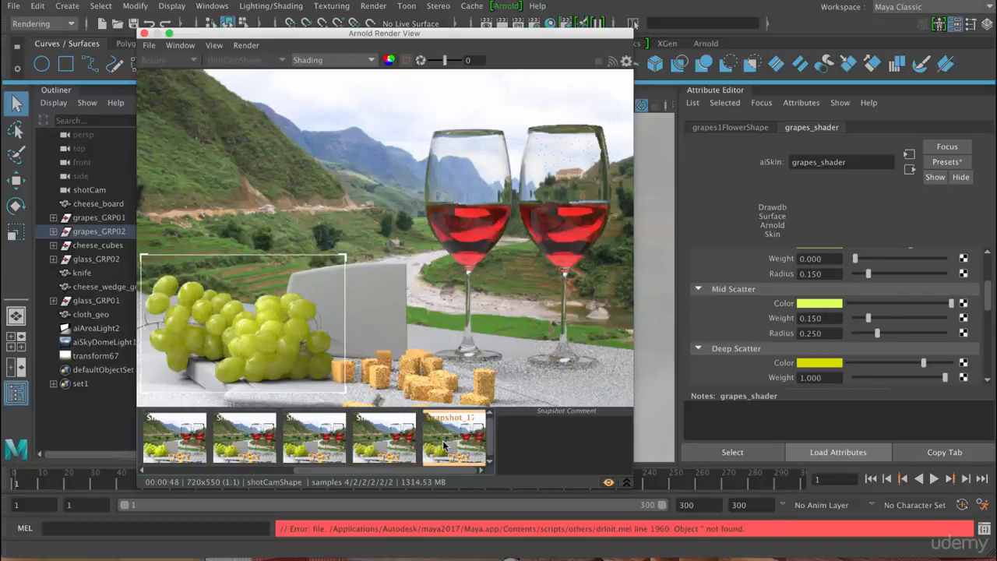
click(392, 442)
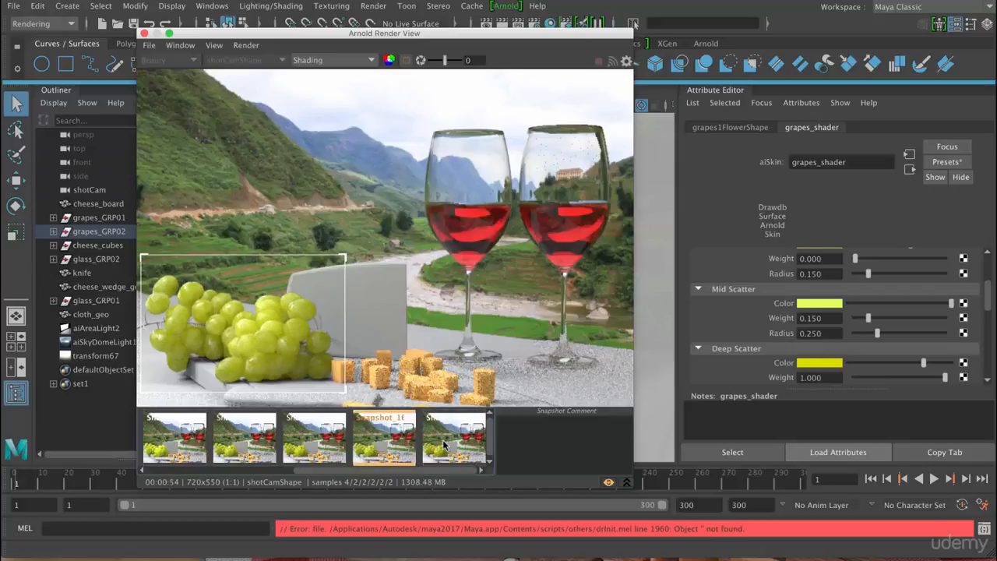
click(426, 423)
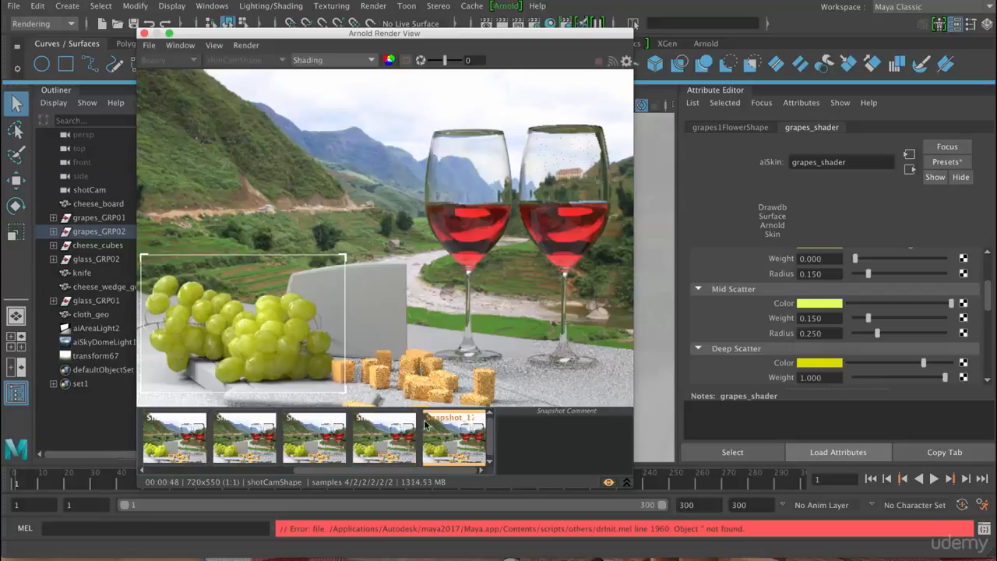
click(382, 438)
click(456, 445)
click(385, 440)
click(455, 441)
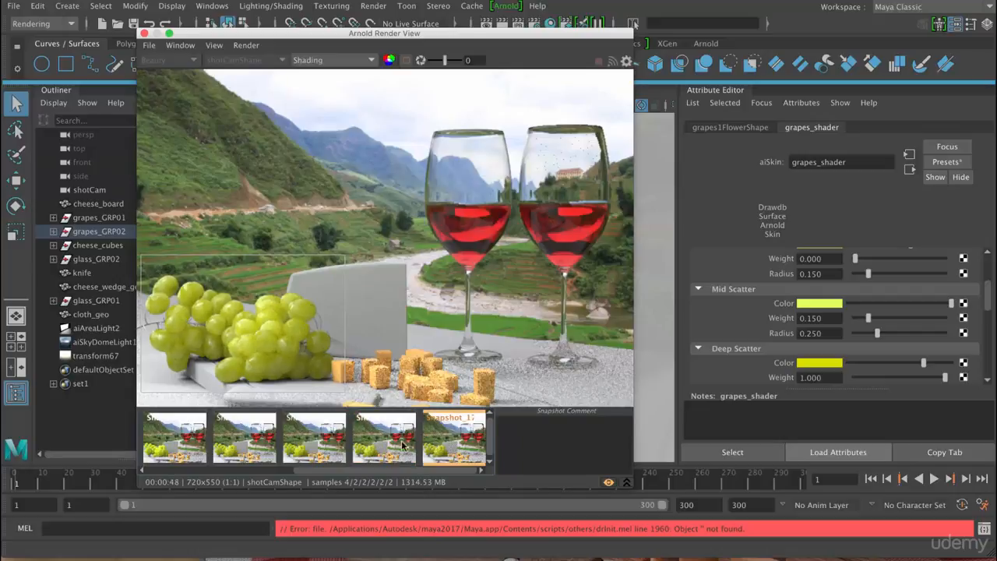
click(397, 444)
click(455, 444)
click(382, 443)
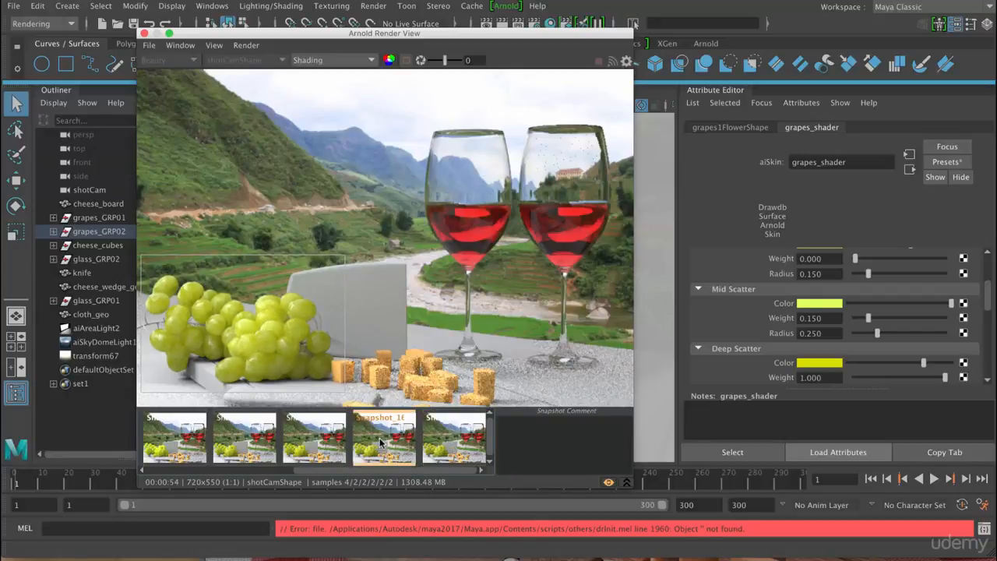
click(456, 443)
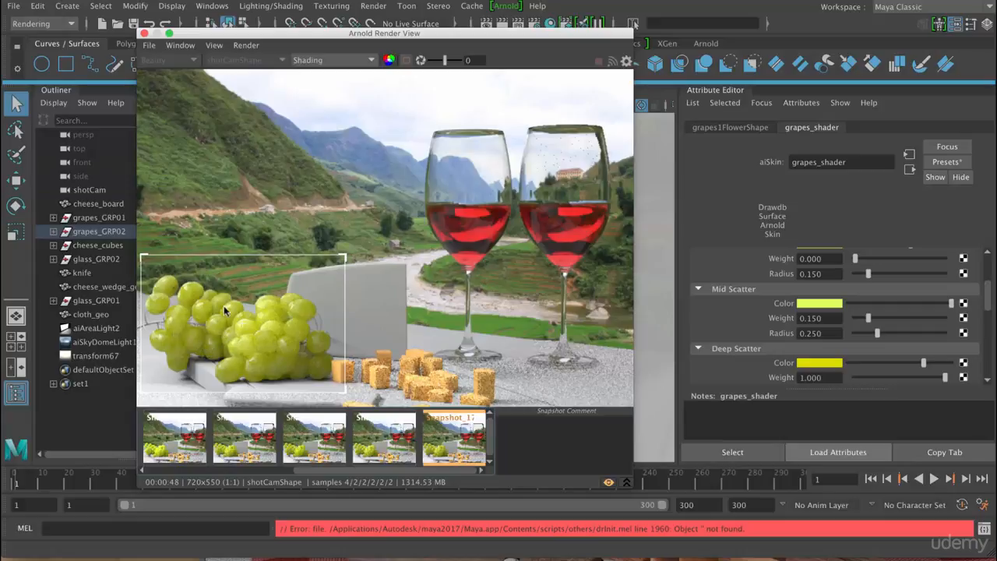
- Review the Arnold Renderer sampling values in the Render Settings, then close them
click(535, 26)
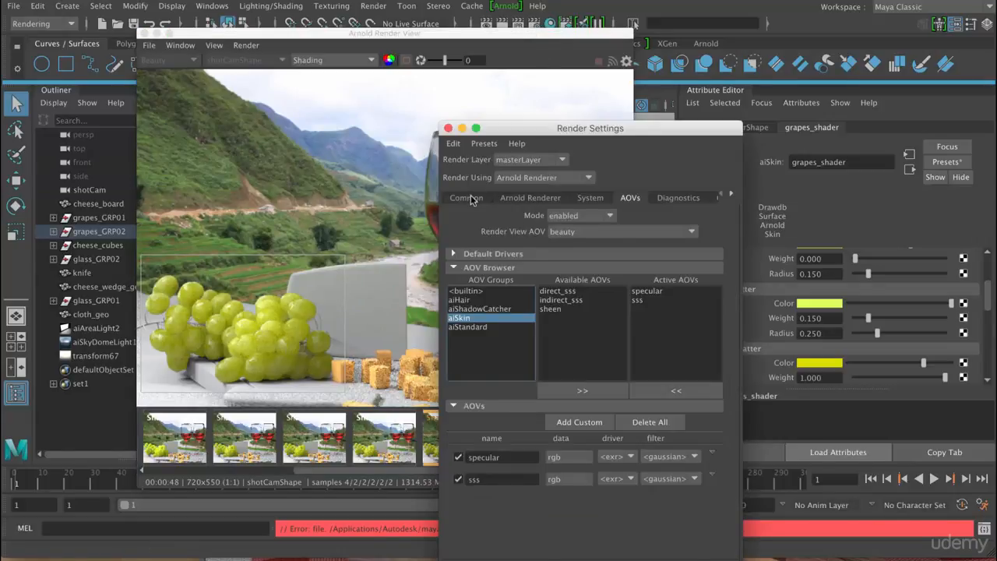
click(470, 197)
click(512, 201)
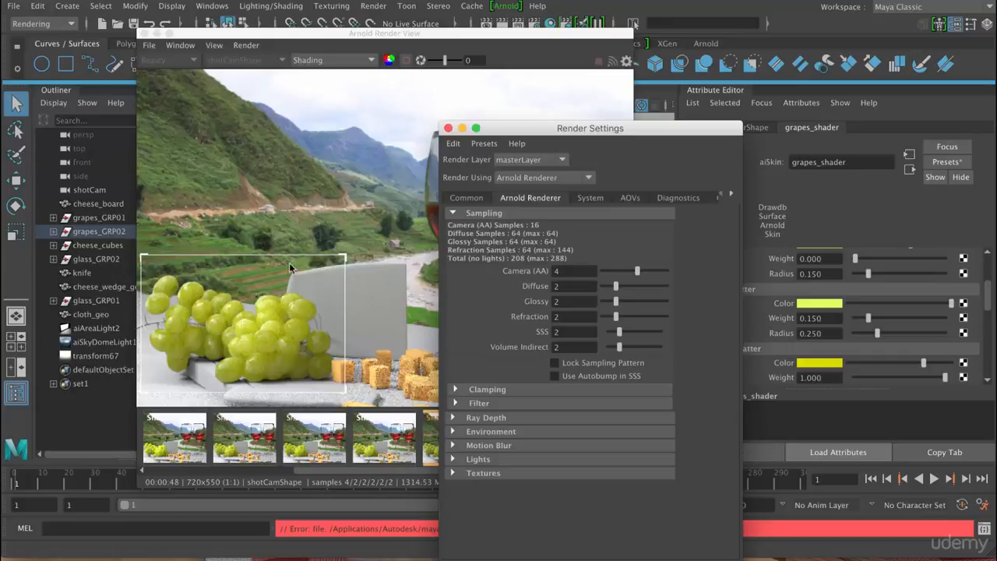
click(448, 127)
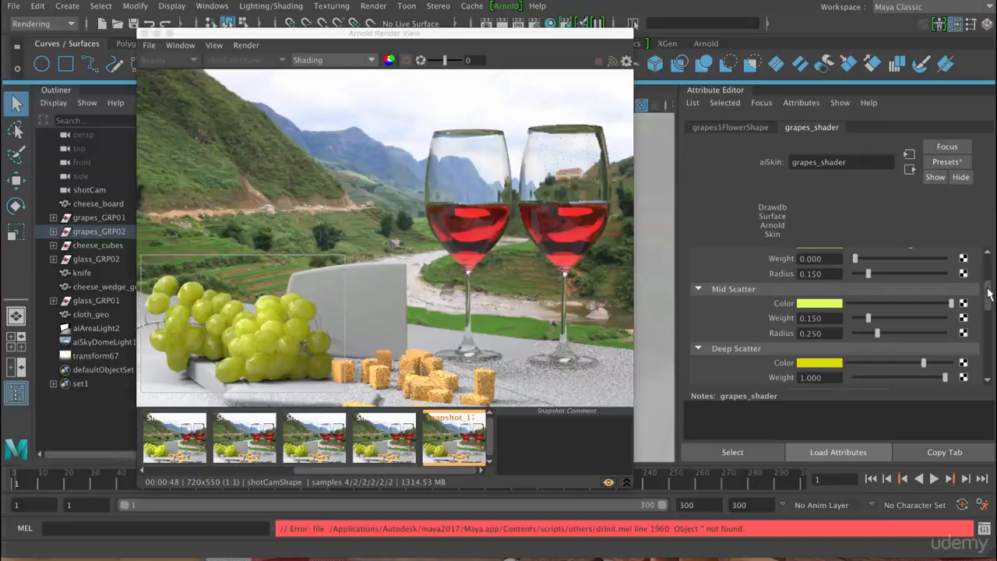
- Review the SSS, Specular and Sheen Layer attributes of grapes_shader
drag(989, 293, 989, 271)
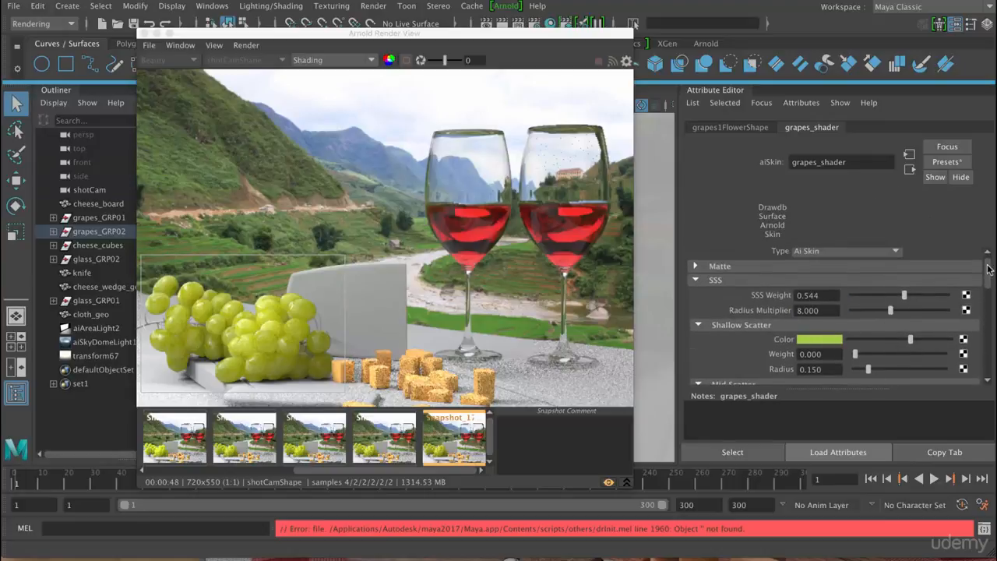
scroll(935, 335, down, 10)
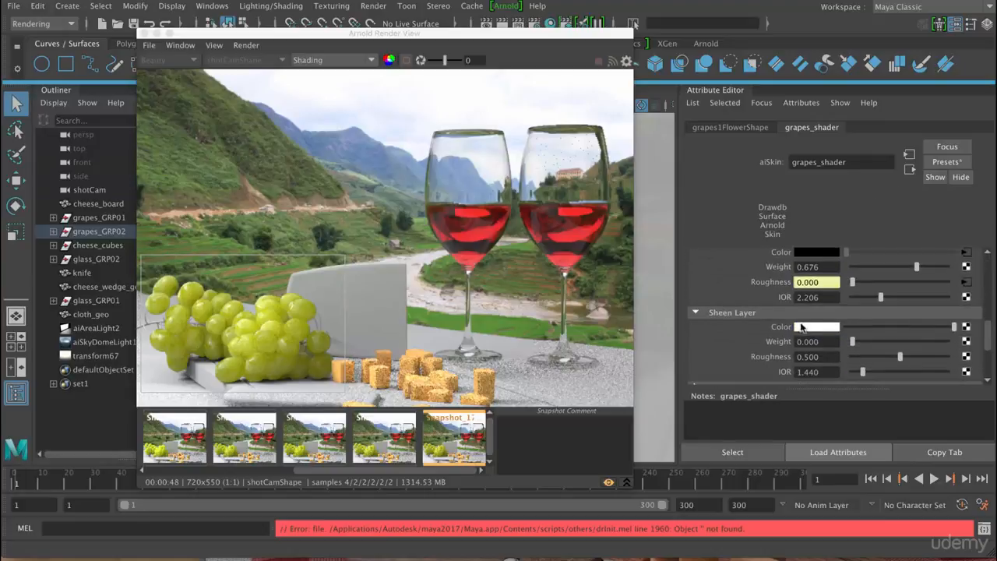
drag(988, 330, 989, 327)
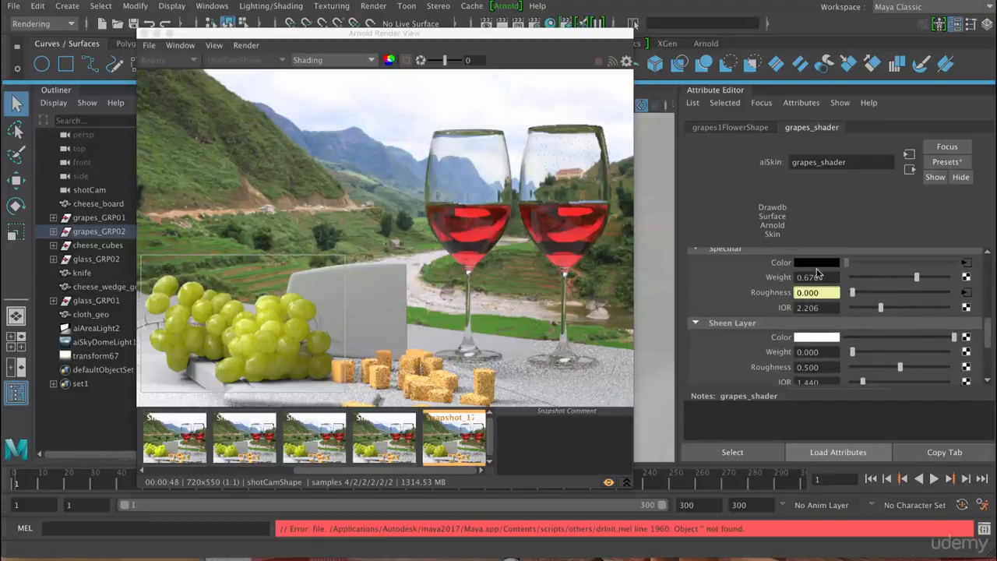